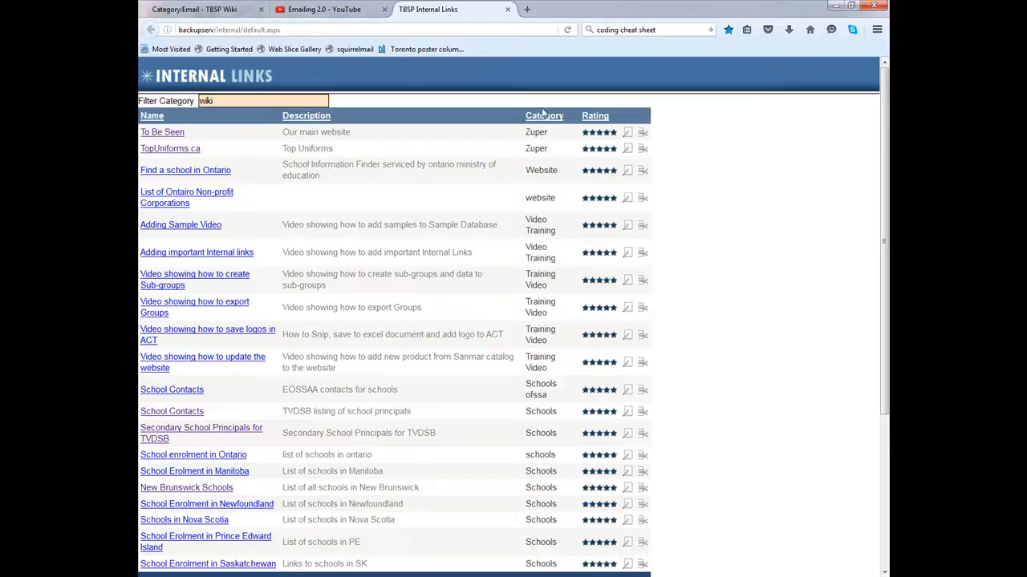
# - Filter the internal links by "wiki" and open the Internal Wiki's file upload page
pyautogui.press('Return')
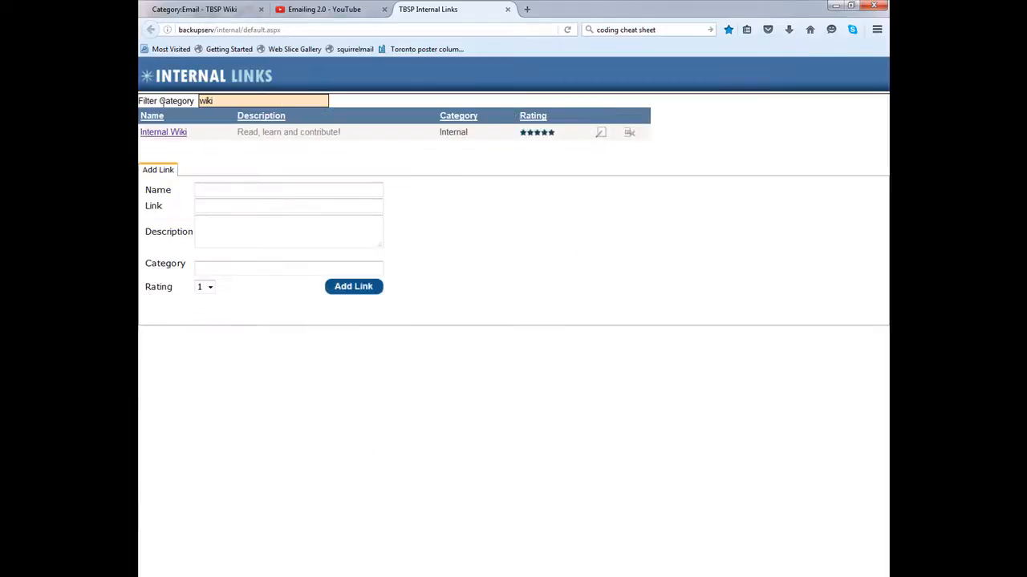
pyautogui.click(177, 132)
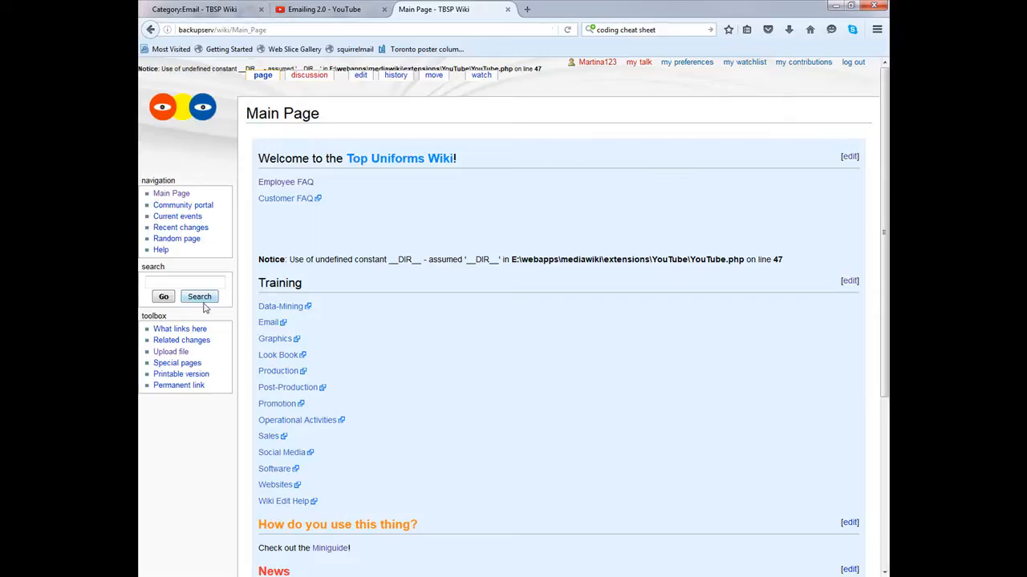
pyautogui.click(173, 358)
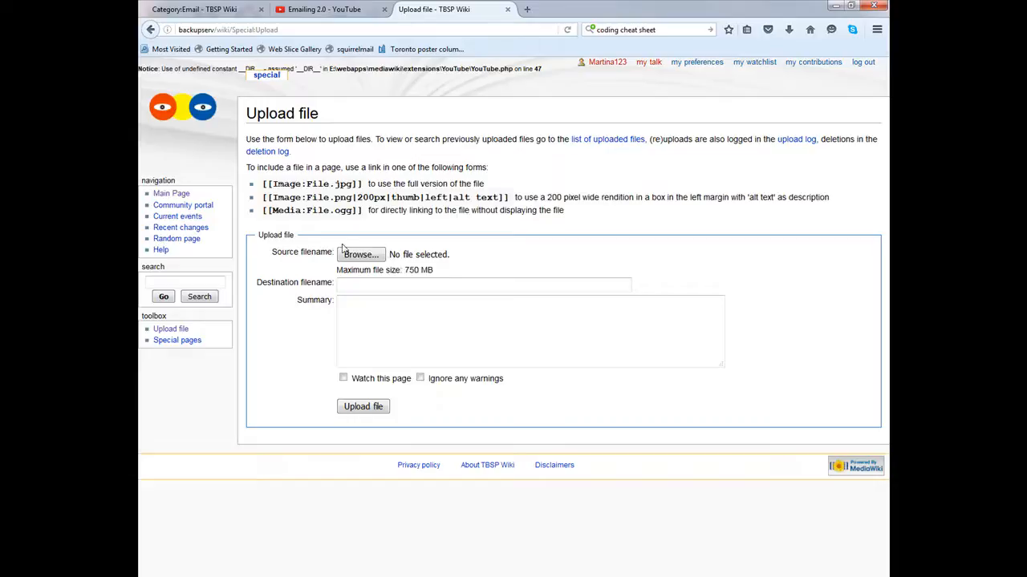
# - Upload the image "Screenshot temporary tutorial use.JPG" from the wiki tutorial folder to the wiki
pyautogui.click(361, 256)
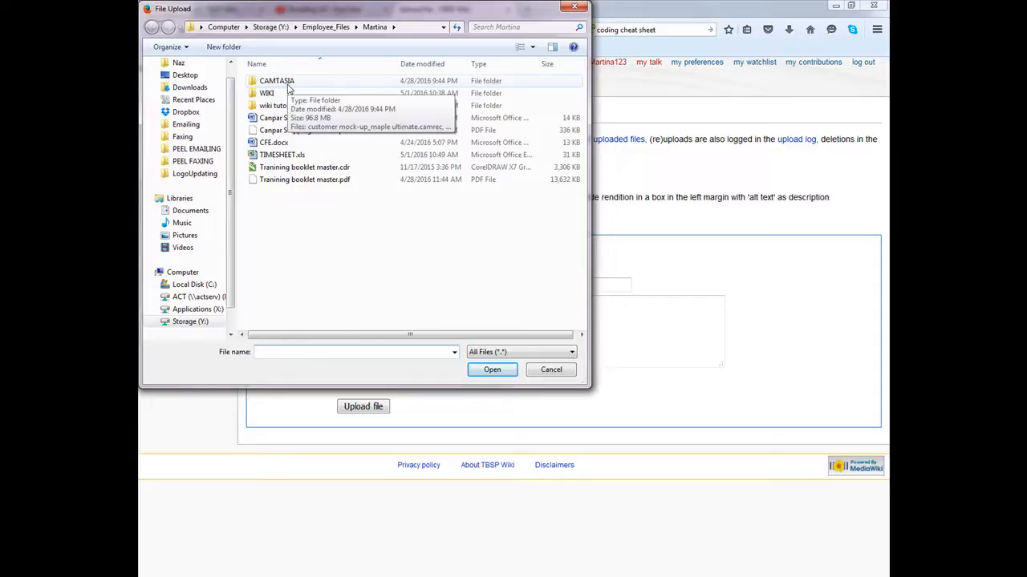
pyautogui.doubleClick(285, 105)
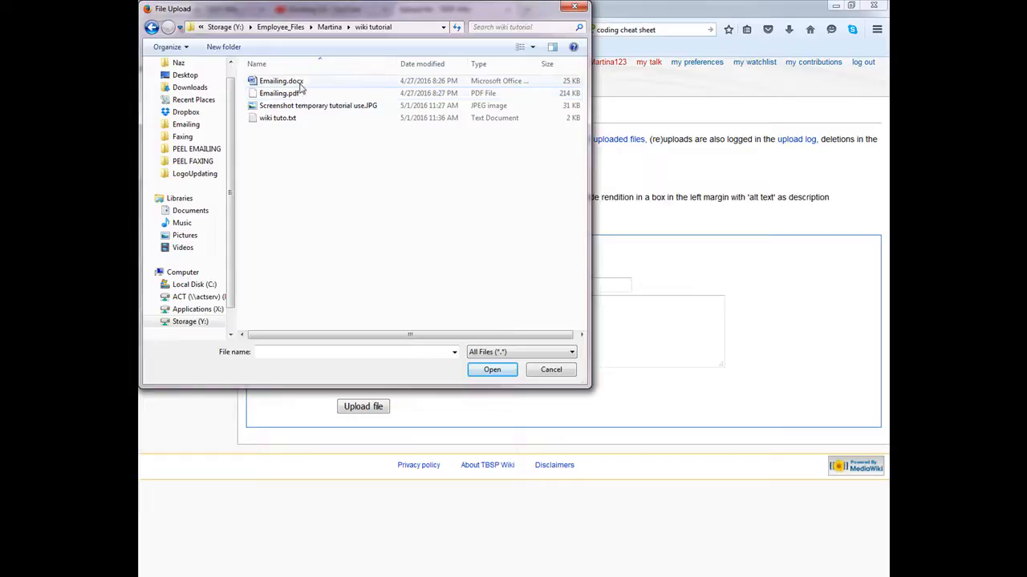
pyautogui.click(320, 106)
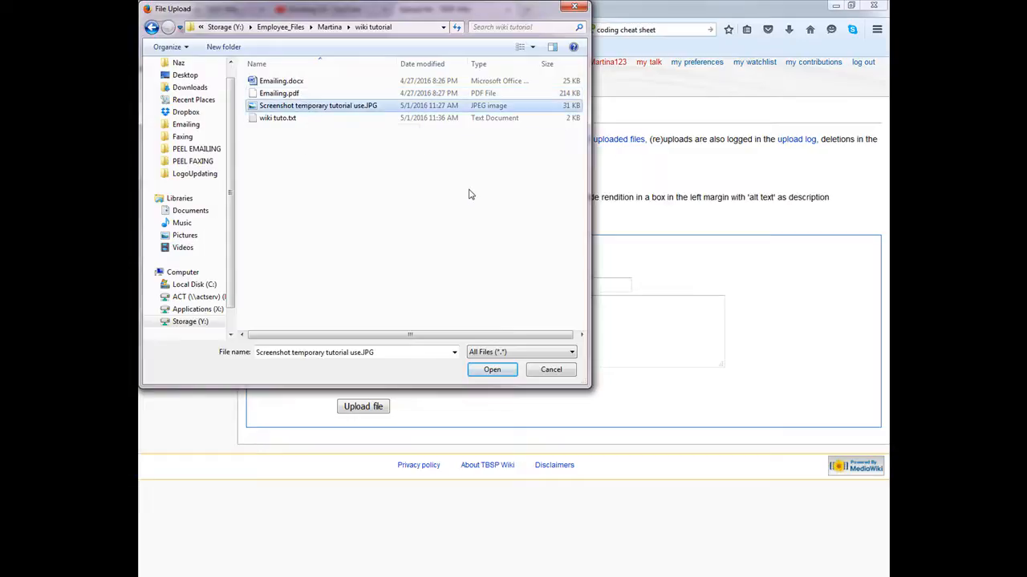
pyautogui.click(500, 374)
pyautogui.click(378, 430)
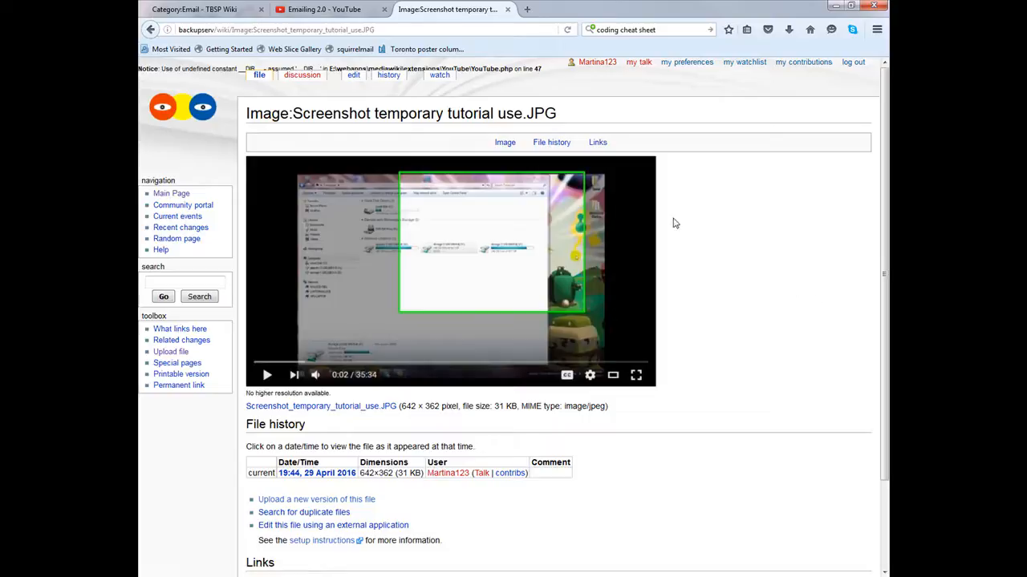
# - Upload Emailing.pdf from the wiki tutorial folder, saving it despite the duplicate file warning
pyautogui.click(178, 353)
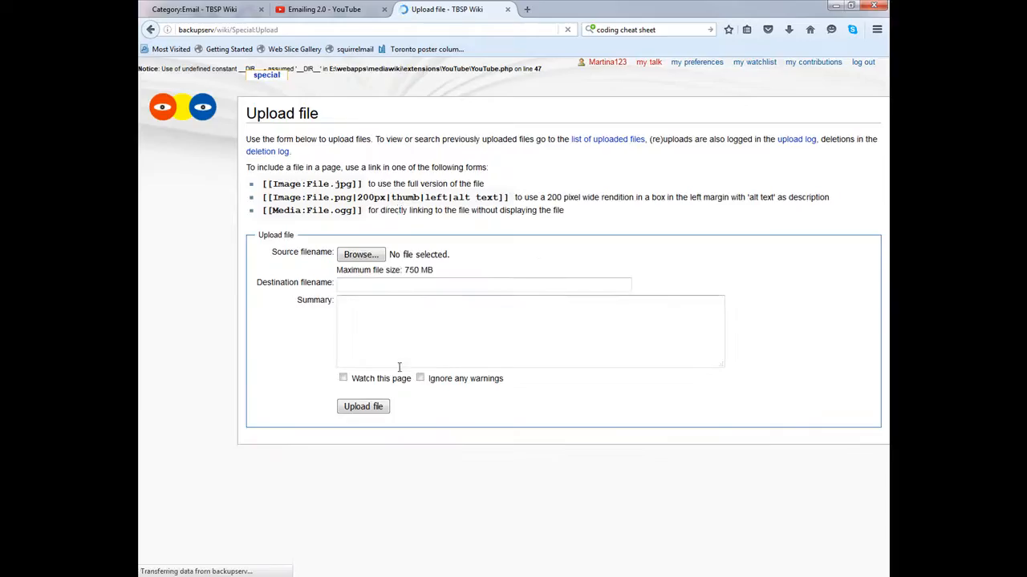
pyautogui.click(362, 255)
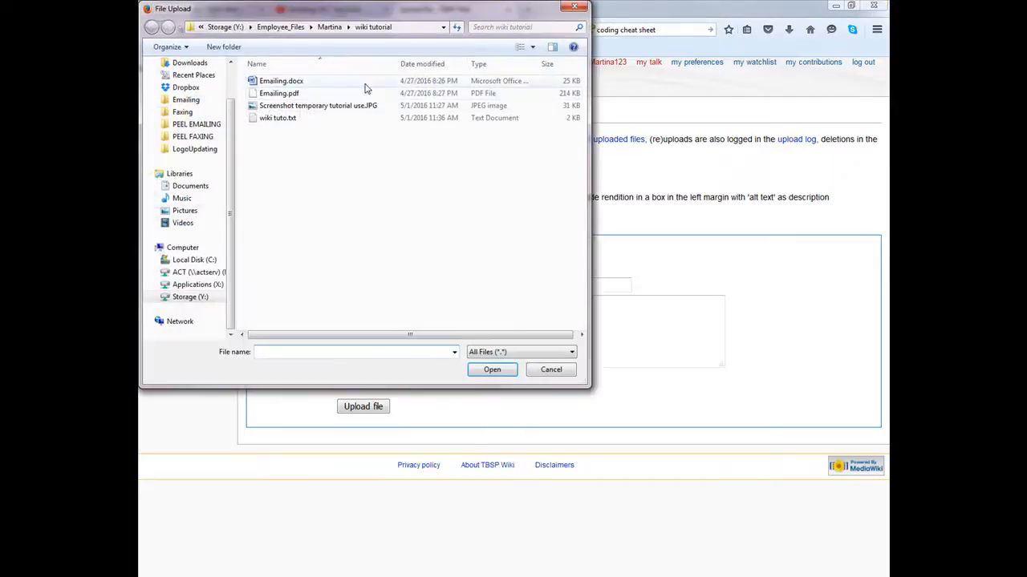
pyautogui.click(319, 94)
pyautogui.click(503, 369)
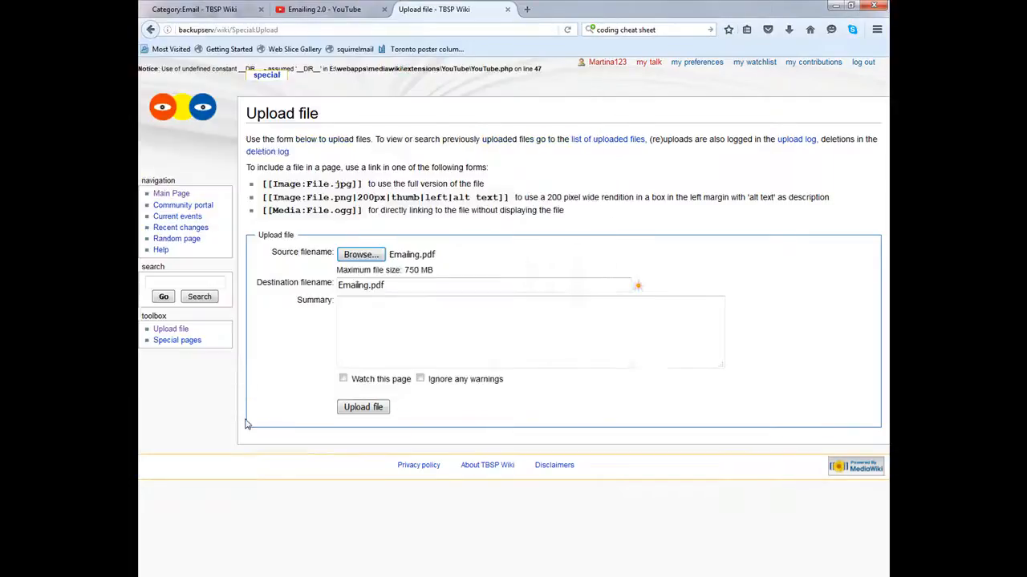
pyautogui.click(372, 521)
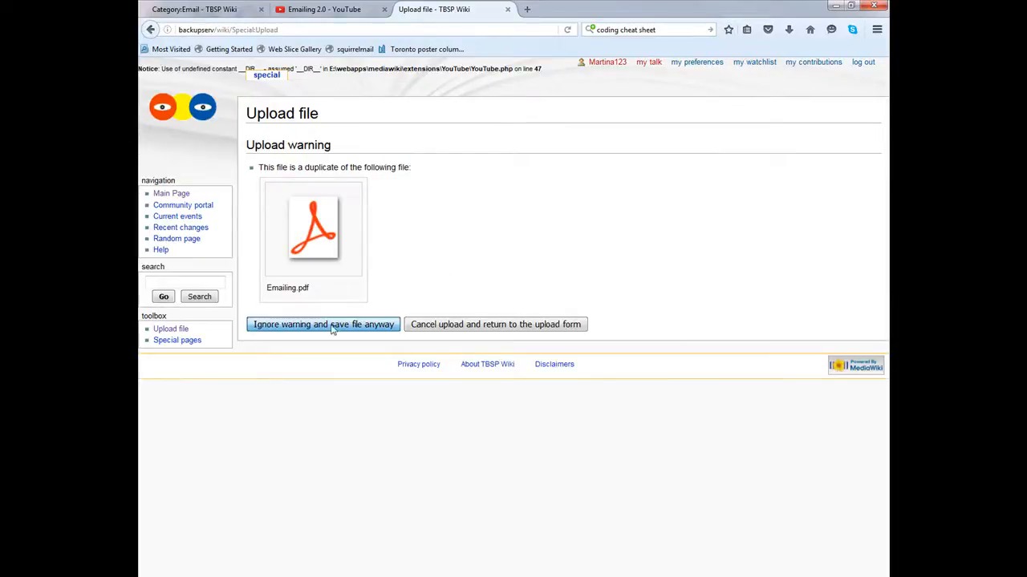
pyautogui.click(361, 327)
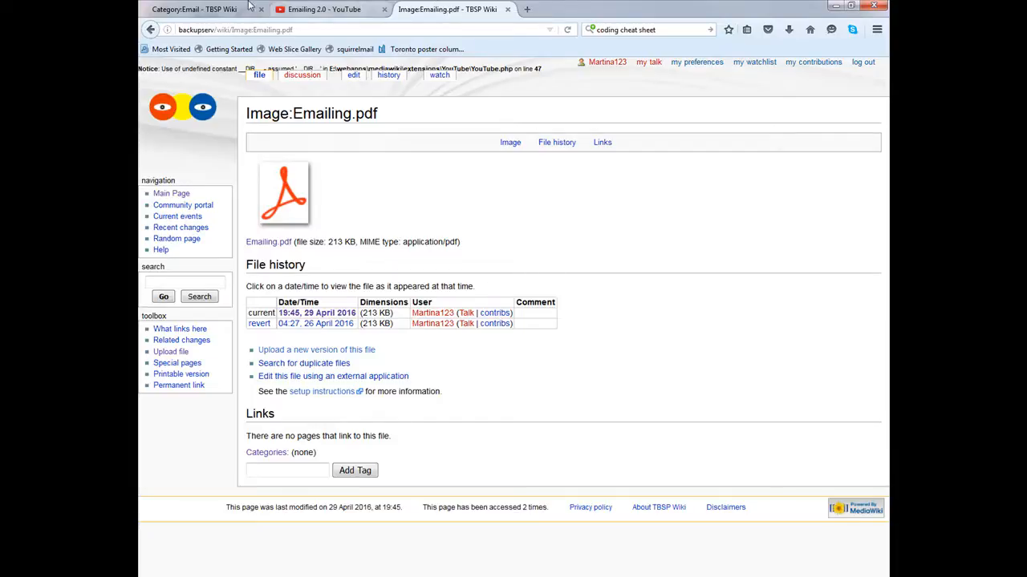
pyautogui.click(216, 8)
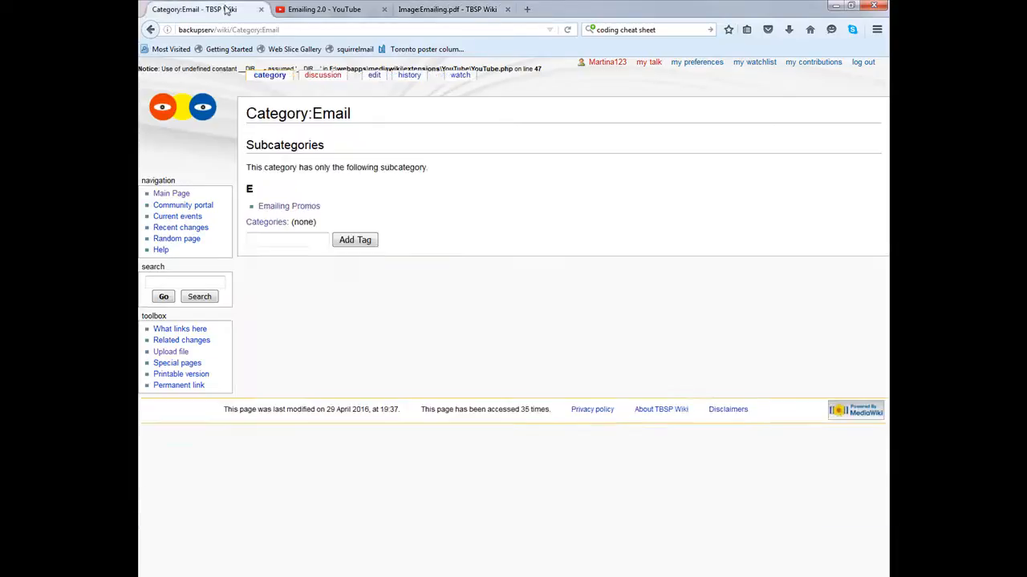
pyautogui.click(340, 14)
pyautogui.click(432, 7)
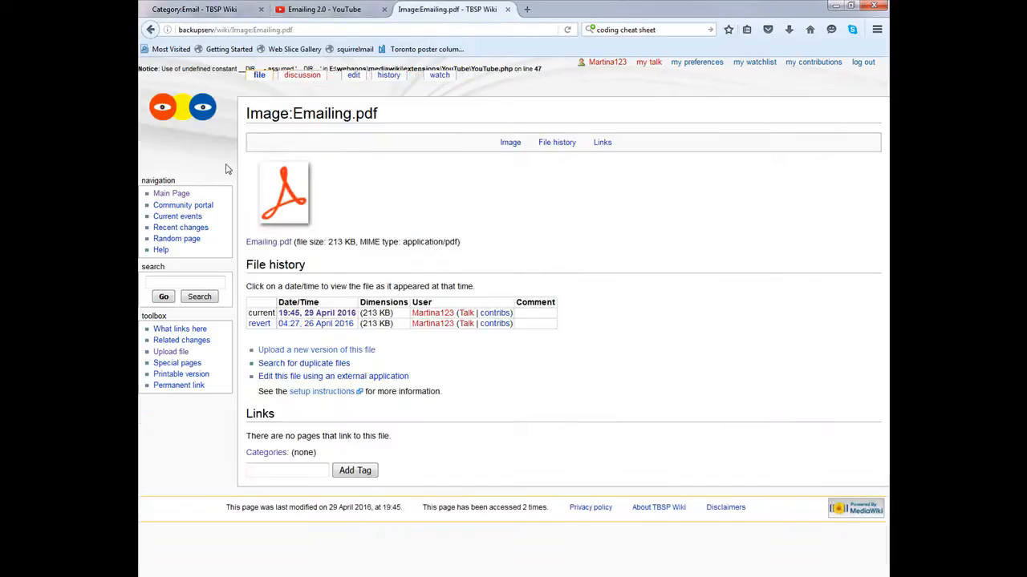
# - Open the Data-Mining category from the wiki's main page, change its address to Category:Email, and close the duplicate Category:Email tab
pyautogui.click(168, 196)
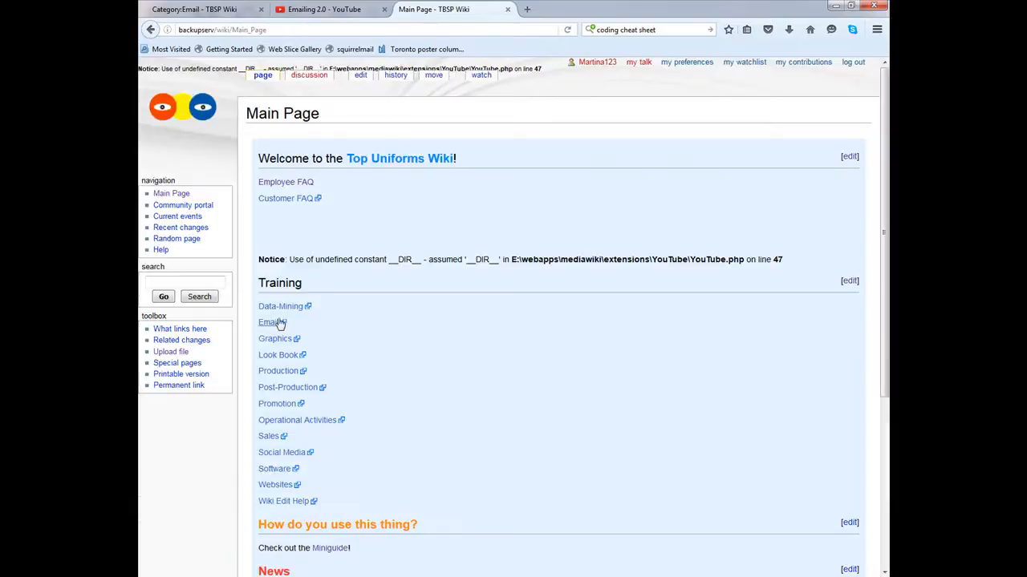
pyautogui.click(305, 313)
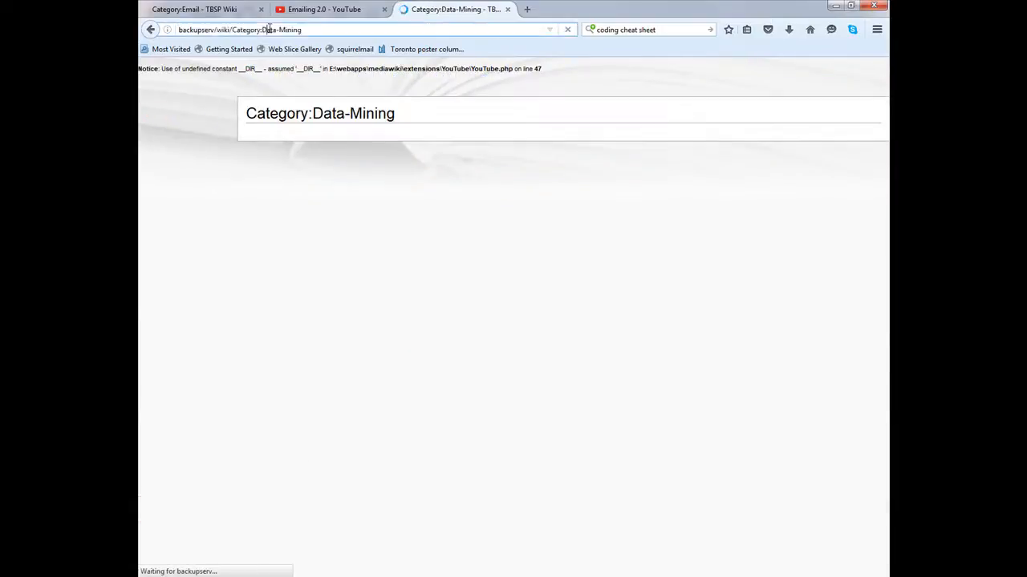
pyautogui.click(326, 29)
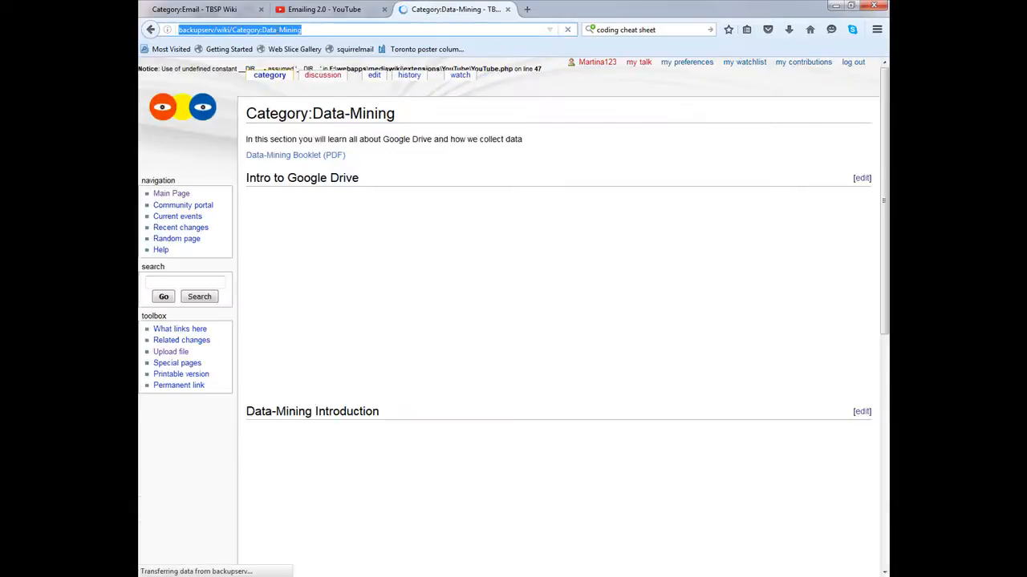
pyautogui.moveTo(320, 30); pyautogui.dragTo(263, 30)
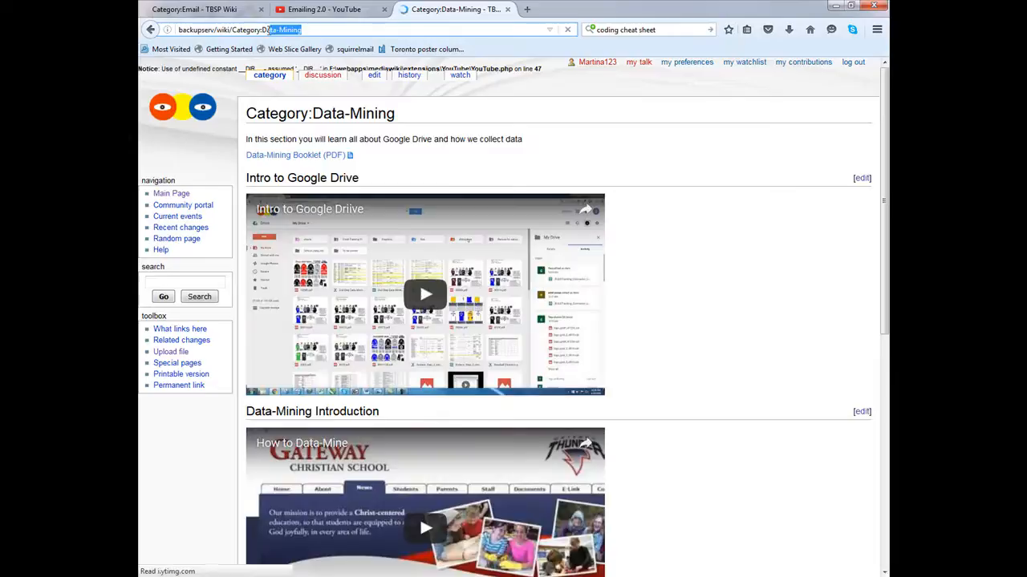
pyautogui.press('BackSpace')
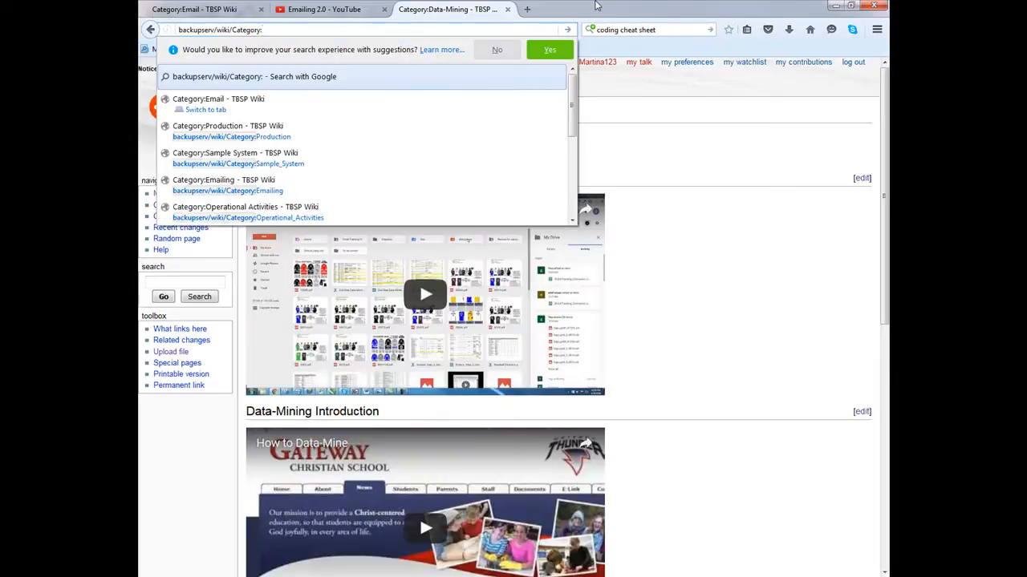
pyautogui.write('Email')
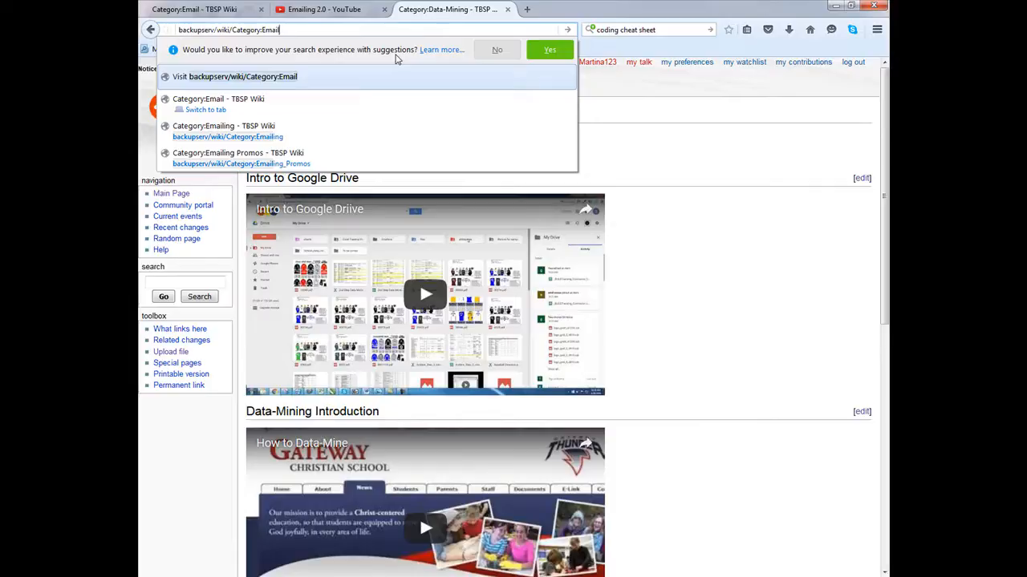
pyautogui.press('Return')
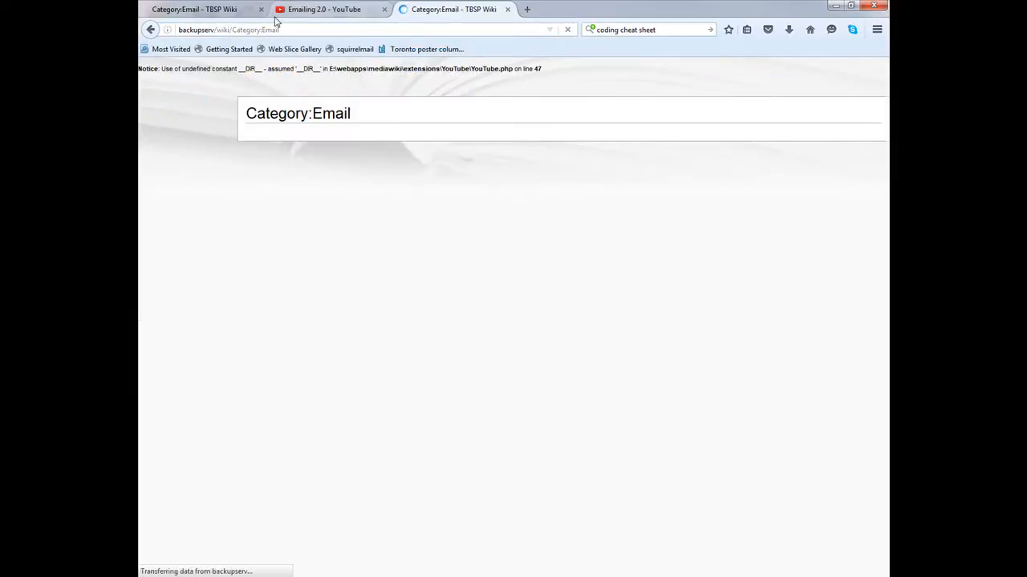
pyautogui.click(260, 8)
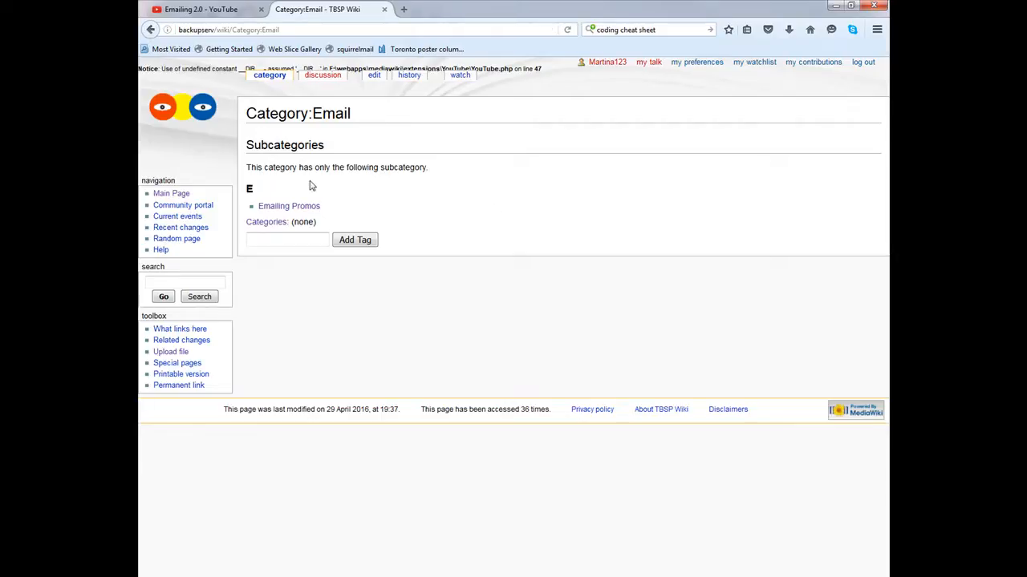
# - Open the Email category page for editing and clear the existing text in the rich editor
pyautogui.click(374, 75)
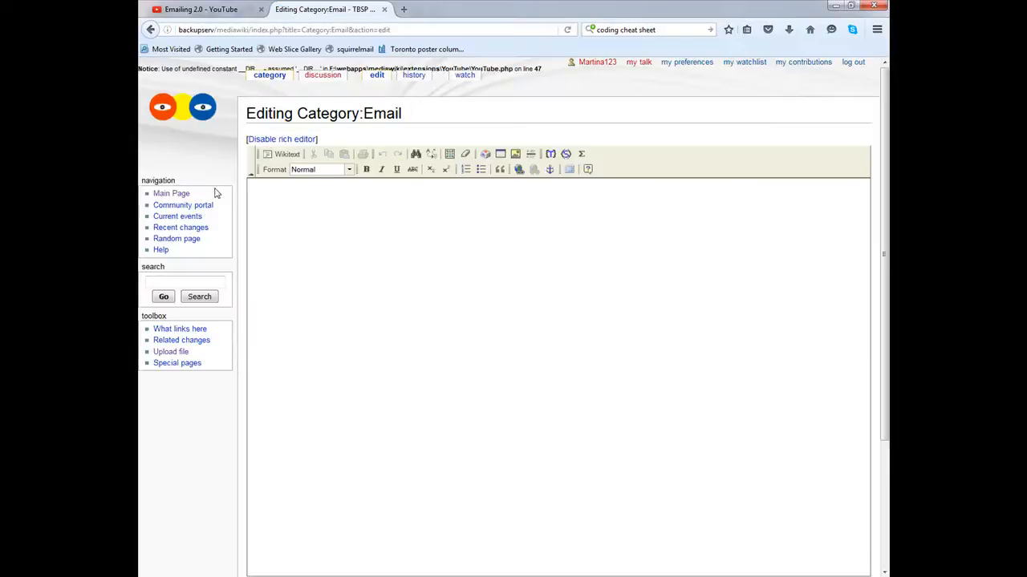
pyautogui.click(276, 140)
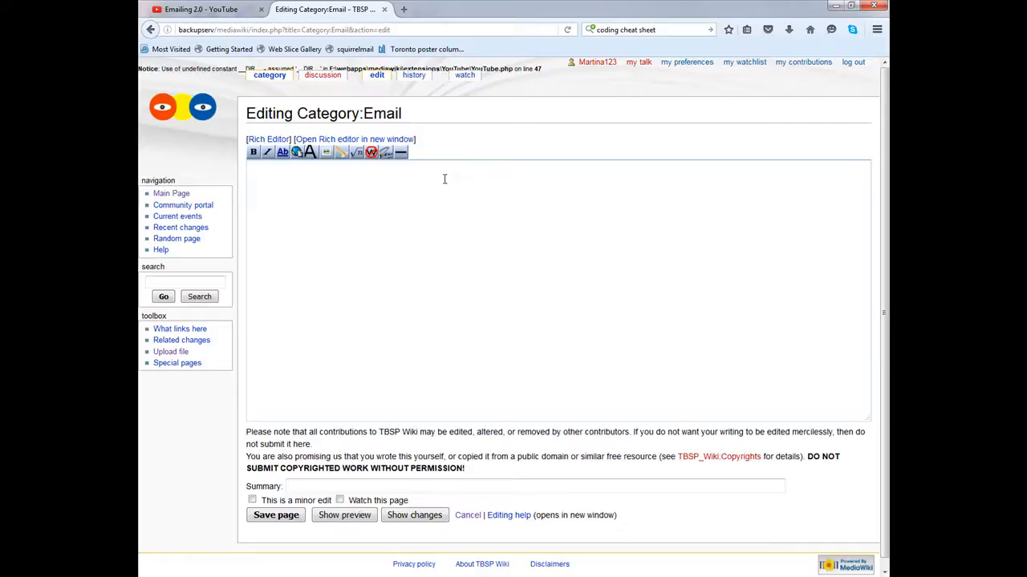
pyautogui.click(267, 140)
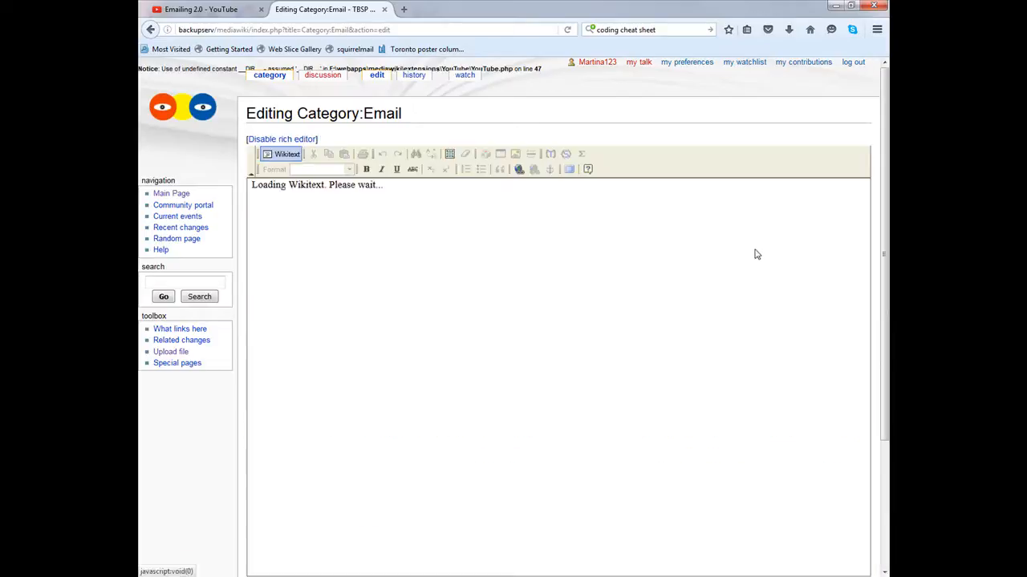
pyautogui.moveTo(783, 194); pyautogui.dragTo(247, 196)
pyautogui.press('Delete')
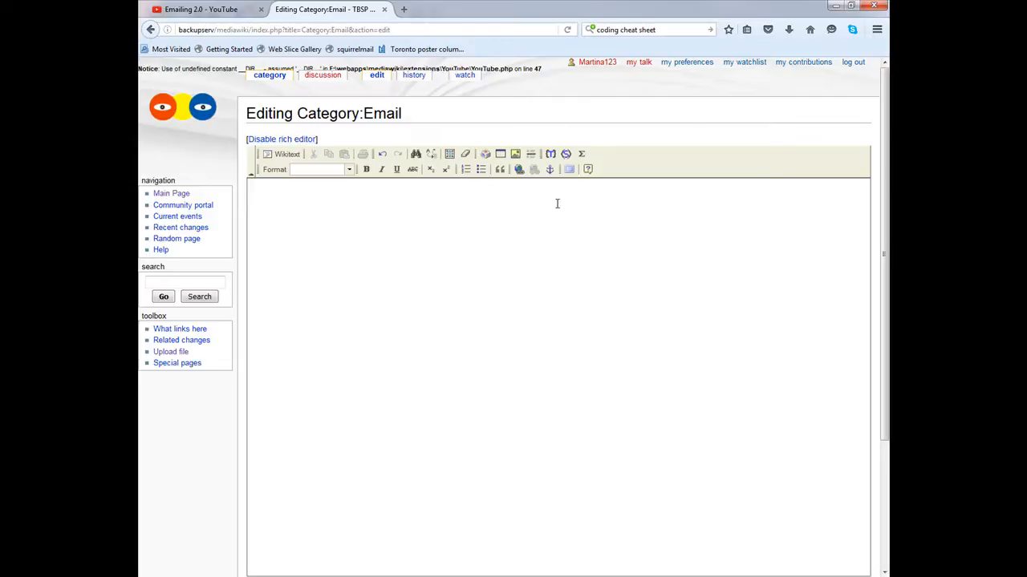
# - Enter an opening <youtube> tag in the plain wikitext editor and copy the web address of the Emailing 2.0 YouTube video
pyautogui.click(274, 139)
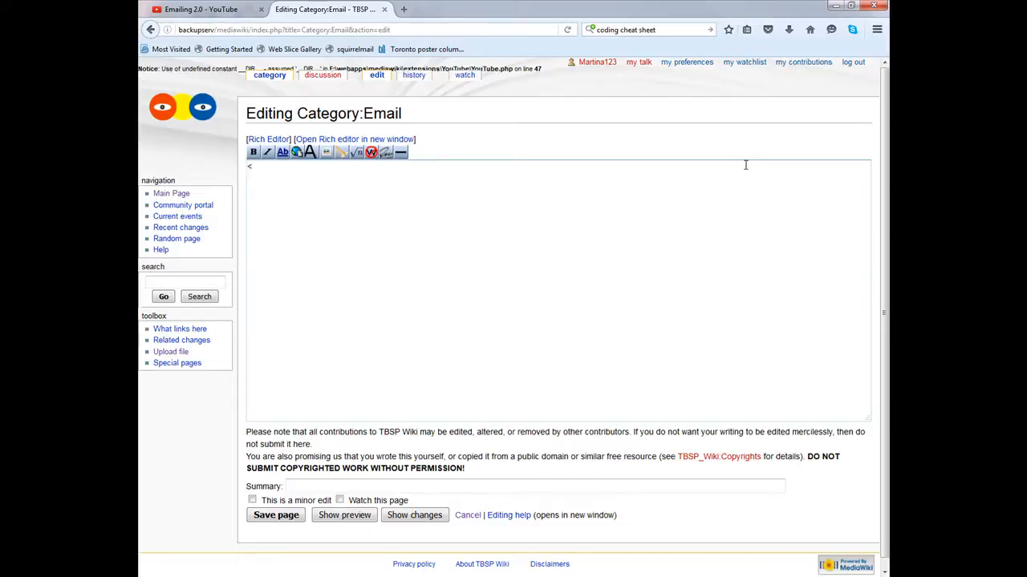
pyautogui.write('<youtube>')
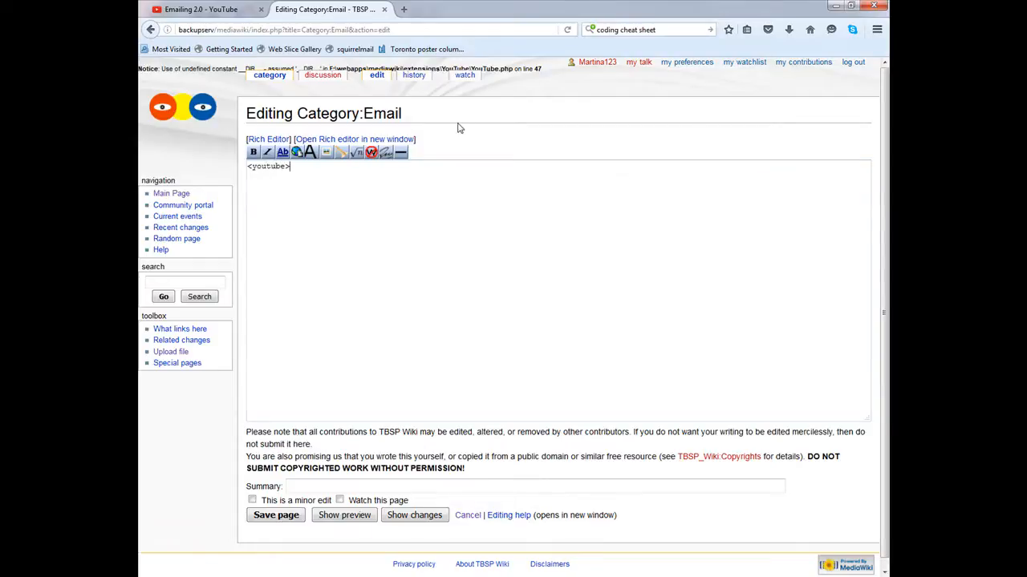
pyautogui.click(253, 11)
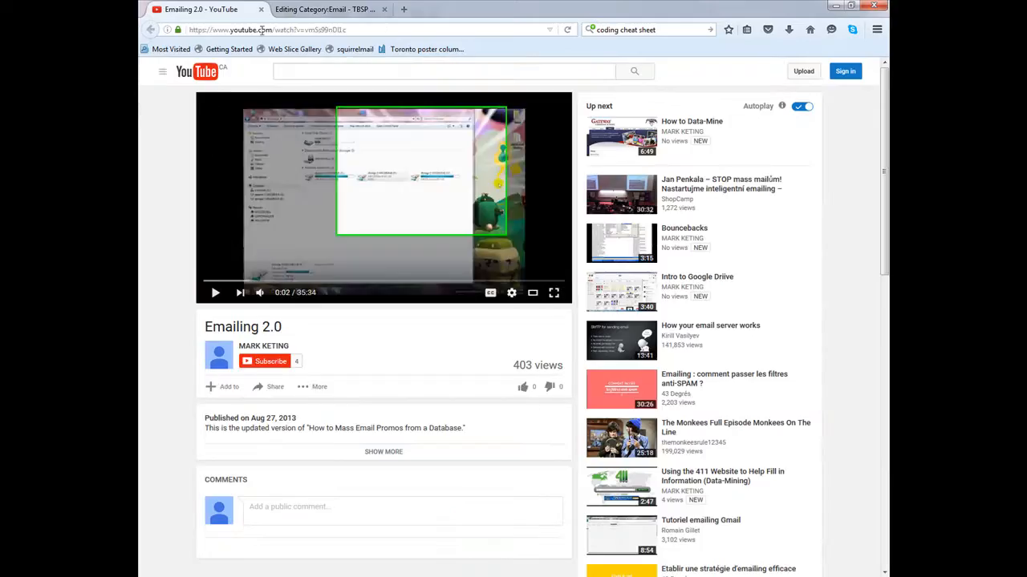
pyautogui.click(261, 30)
pyautogui.rightClick(265, 30)
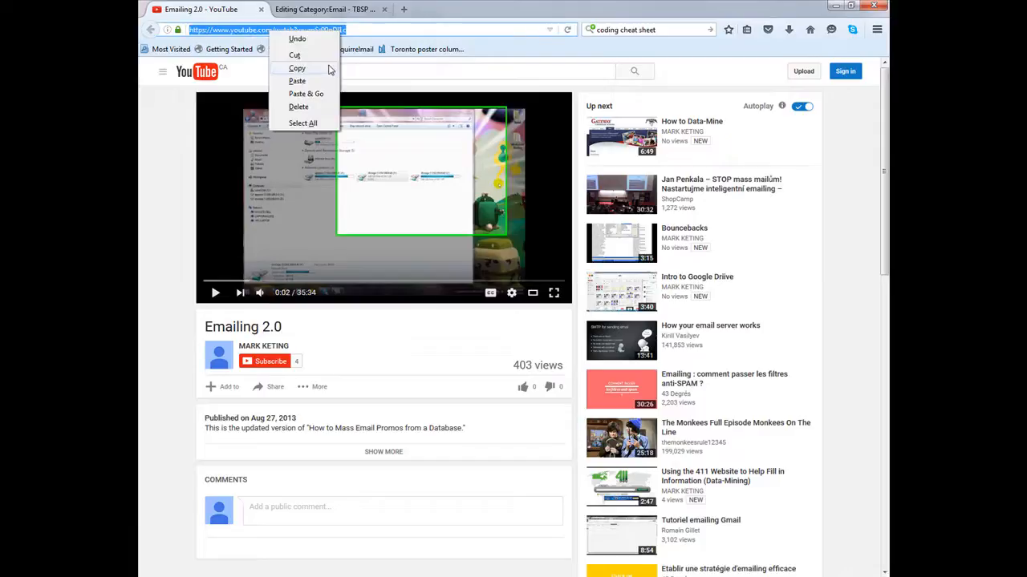
pyautogui.click(328, 69)
# - Paste the video address after the opening tag, close it with </youtube>, and save the Email category page
pyautogui.click(328, 10)
pyautogui.rightClick(355, 165)
pyautogui.click(451, 227)
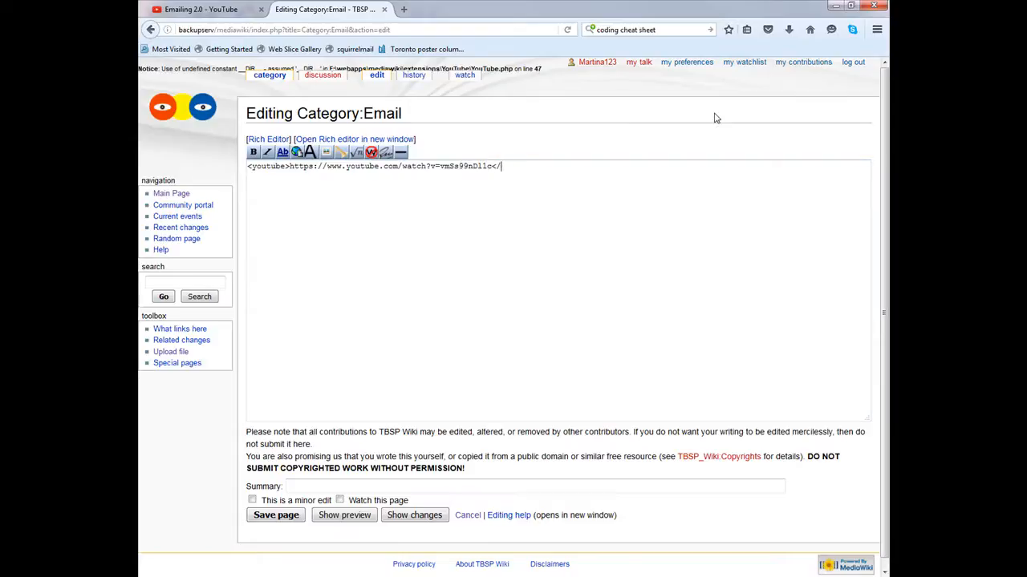
pyautogui.write('utube>')
pyautogui.click(280, 518)
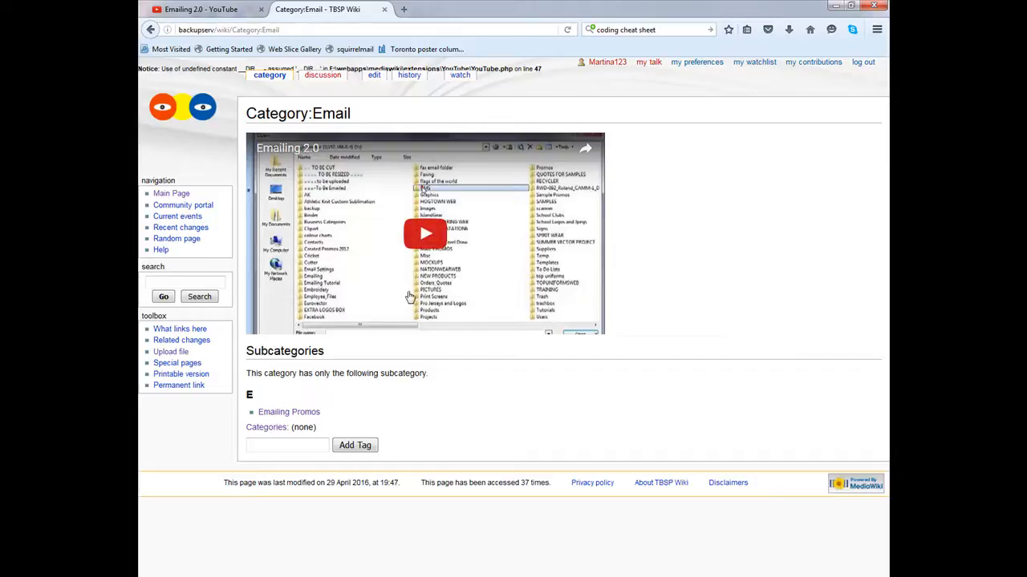
# - Reopen the Email category page in the rich editor and delete the notice line above the embedded video
pyautogui.click(371, 77)
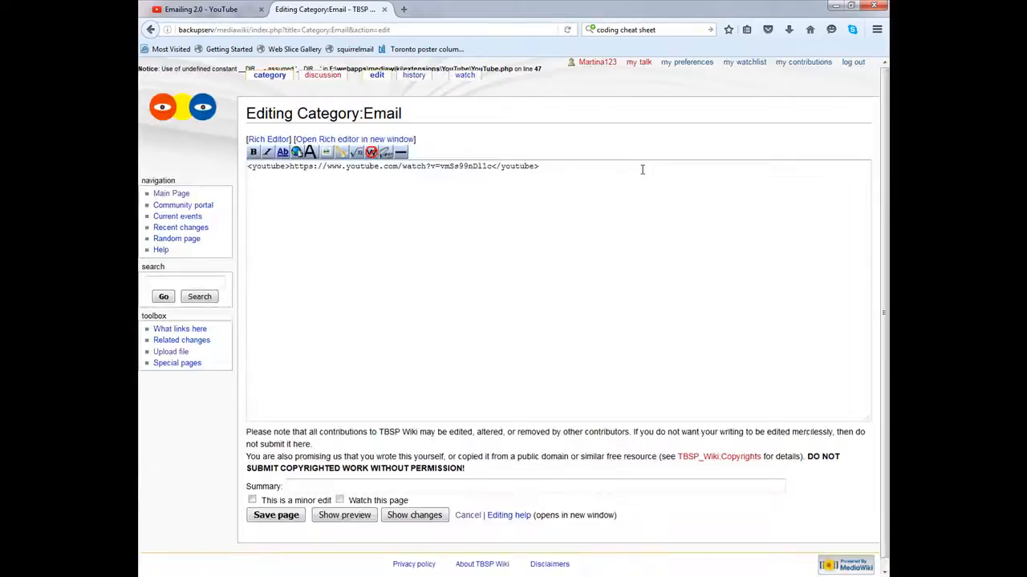
pyautogui.click(269, 138)
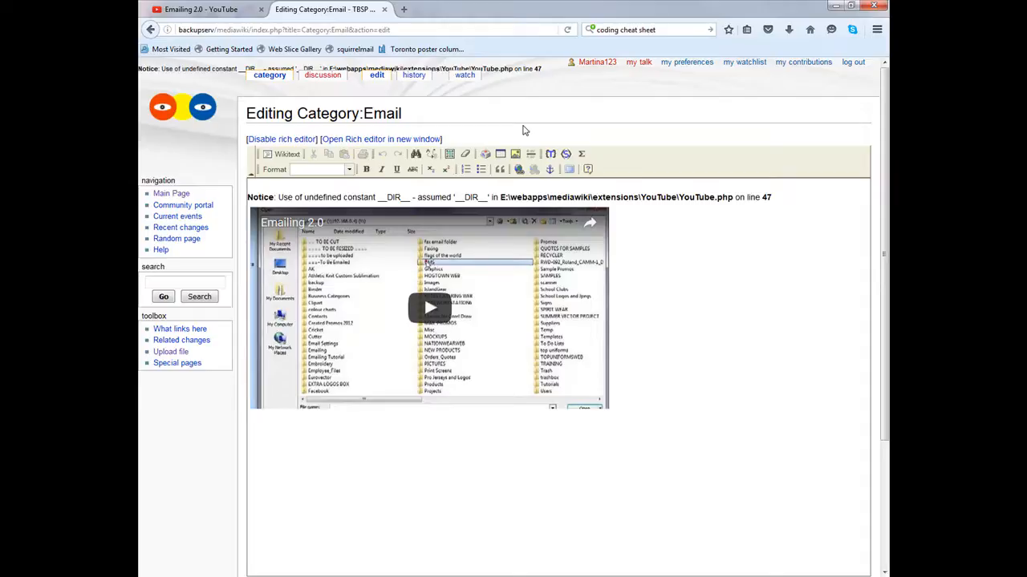
pyautogui.click(254, 453)
pyautogui.moveTo(772, 198); pyautogui.dragTo(143, 188)
pyautogui.press('Delete')
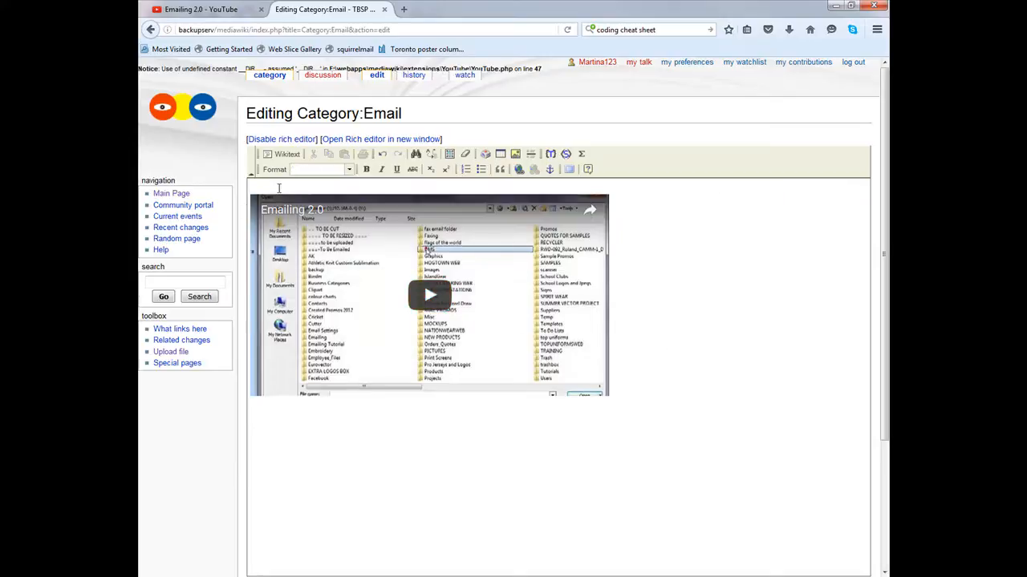
# - Insert the image Screenshot_temporary_tutorial_use.JPG on a new line above the embedded video and save the Email category page
pyautogui.press('Return')
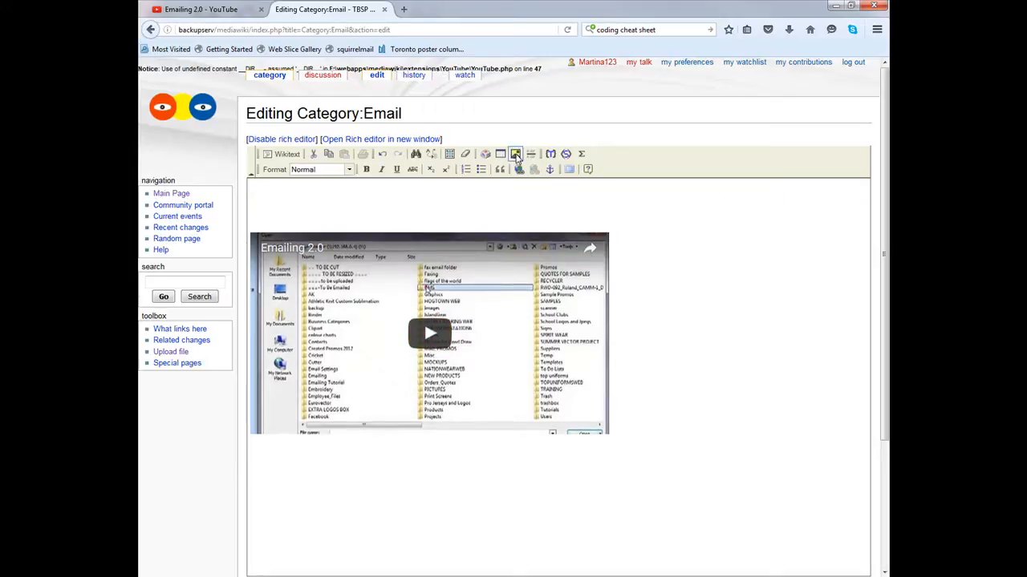
pyautogui.click(516, 156)
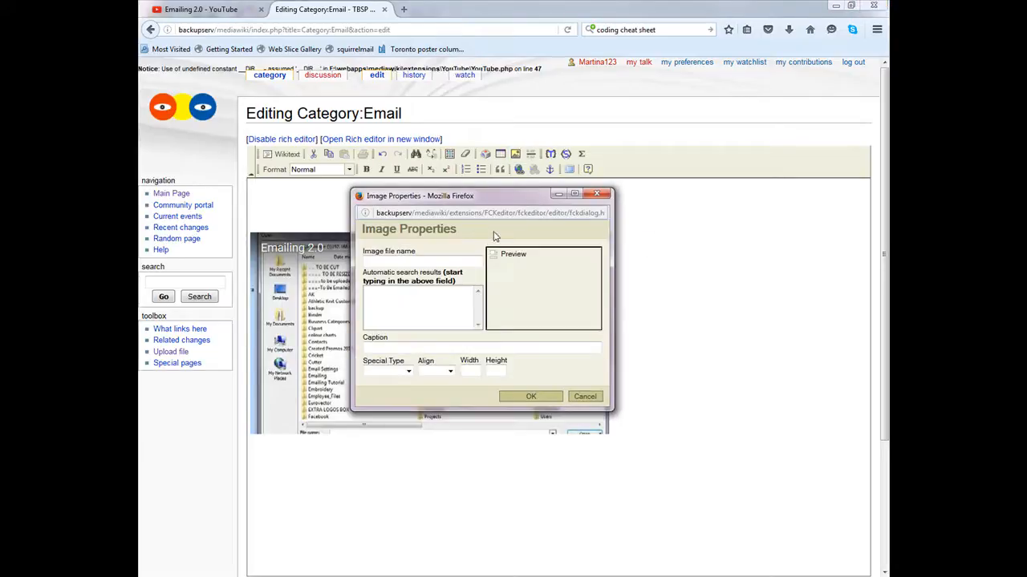
pyautogui.click(436, 262)
pyautogui.write('Screens')
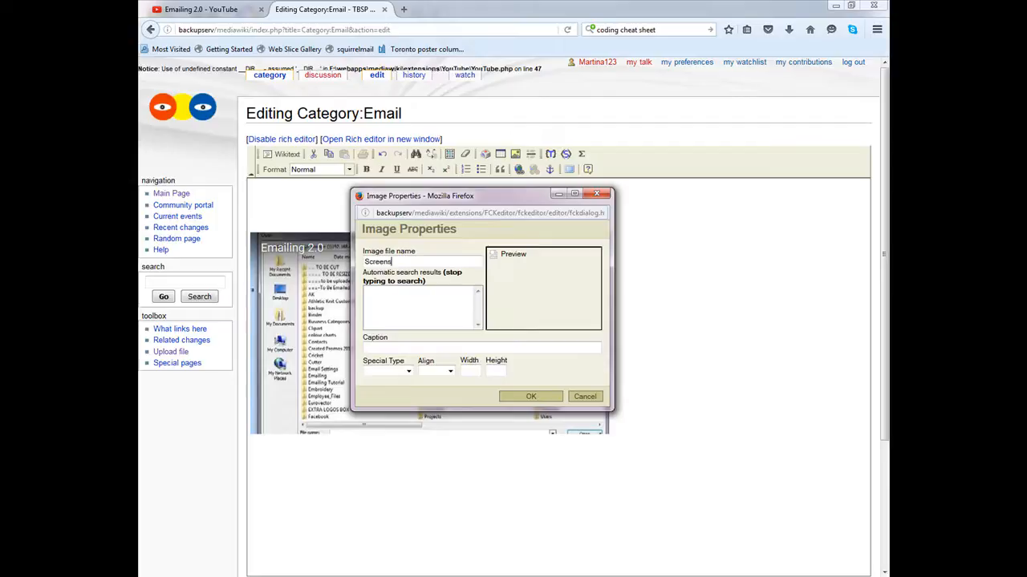
pyautogui.write('hot')
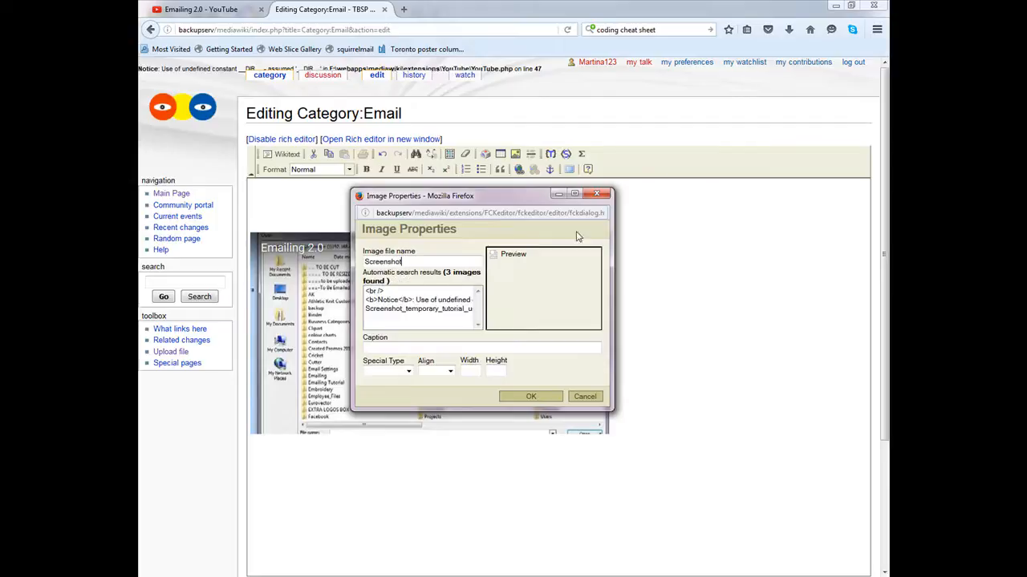
pyautogui.click(433, 311)
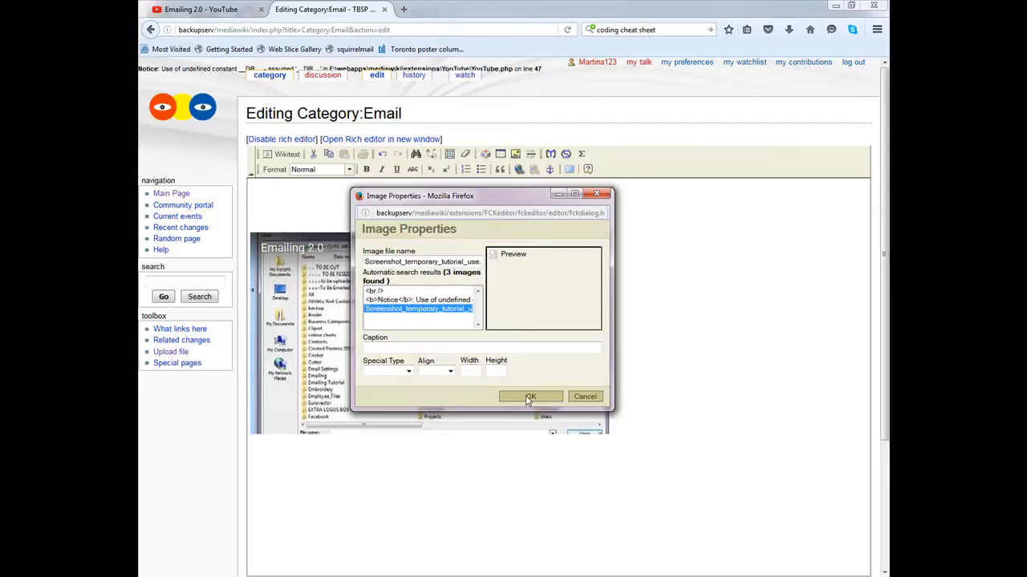
pyautogui.press('Return')
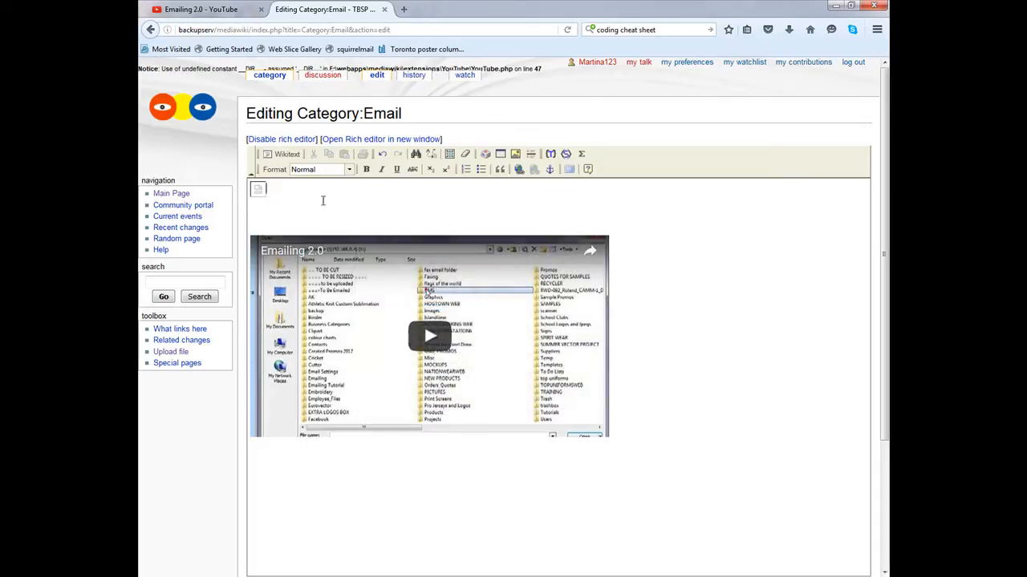
pyautogui.scroll(-5, 393, 200)
pyautogui.click(272, 507)
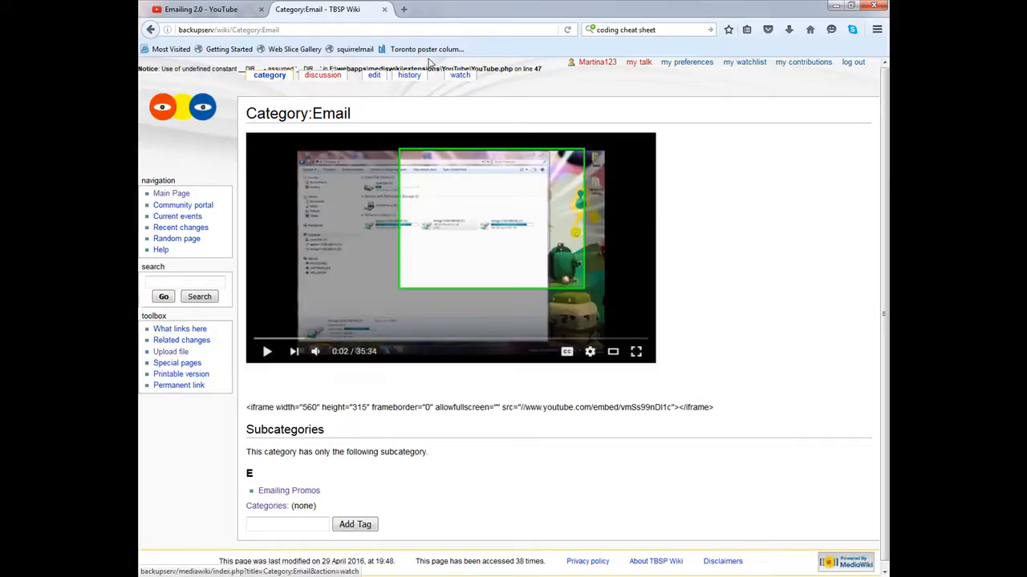
# - Place the Emailing.pdf file page after the Email category page in the browser's tab order and return to the category page
pyautogui.click(375, 78)
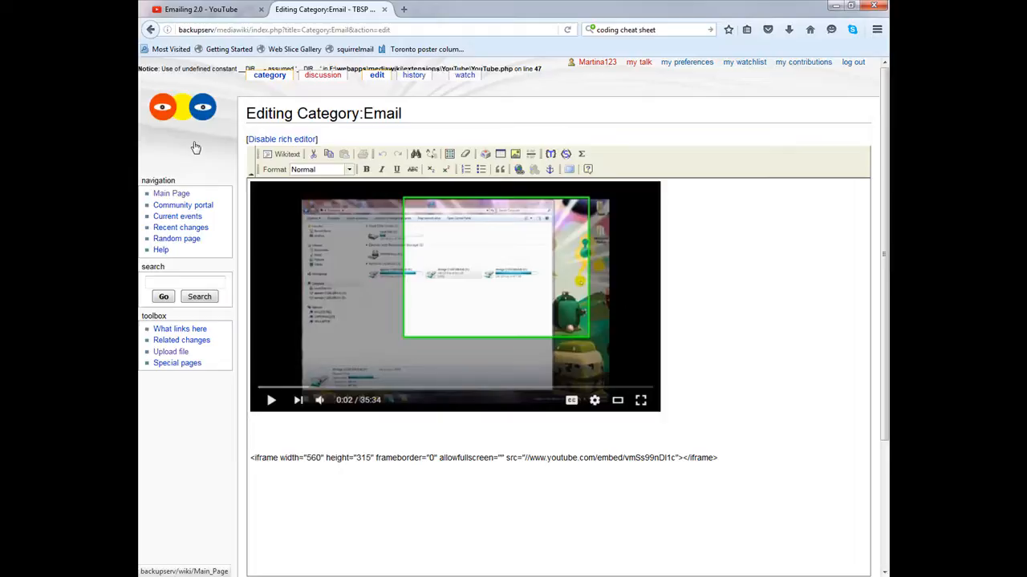
pyautogui.press('BackSpace')
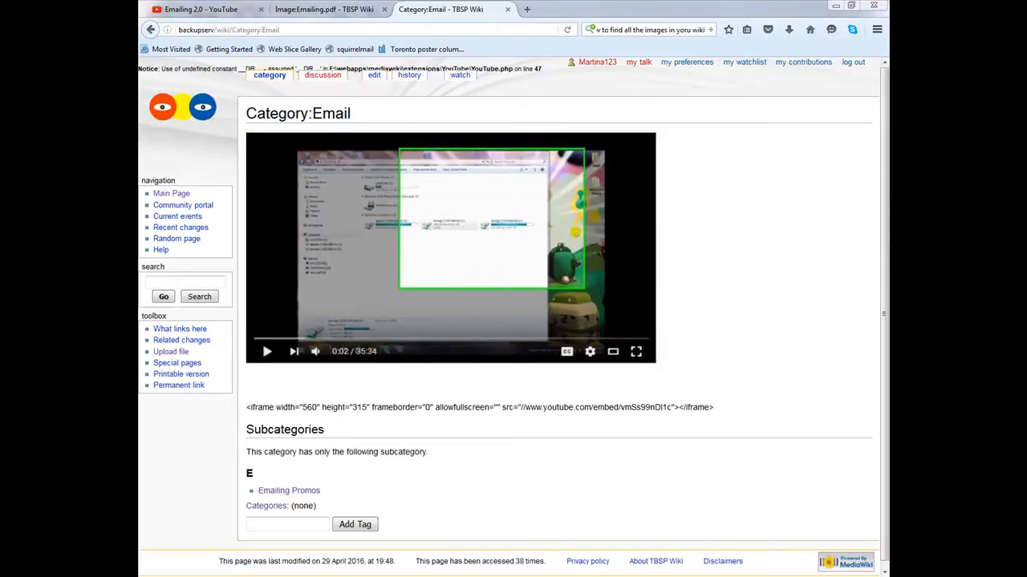
pyautogui.click(324, 8)
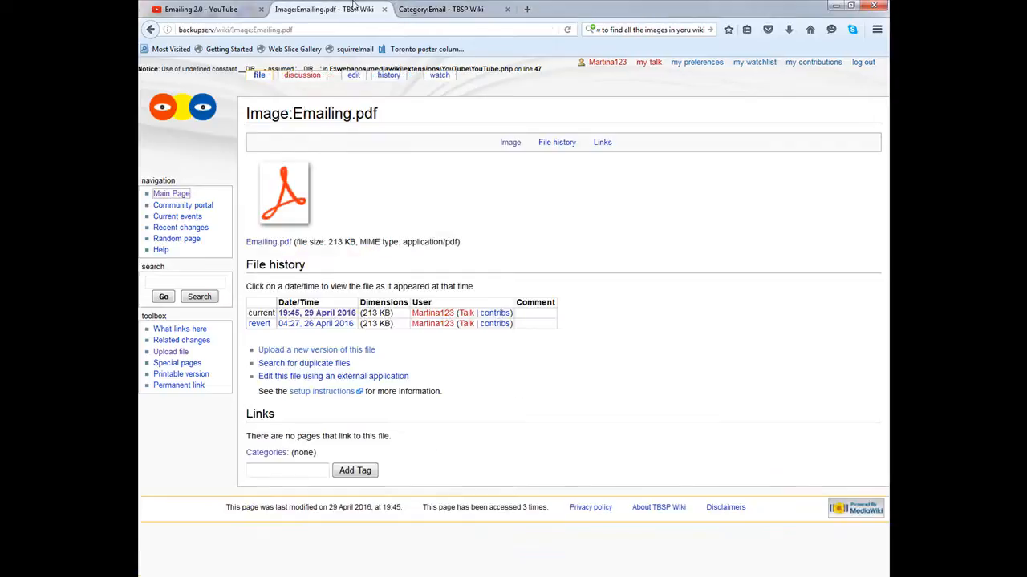
pyautogui.moveTo(333, 10); pyautogui.dragTo(496, 4)
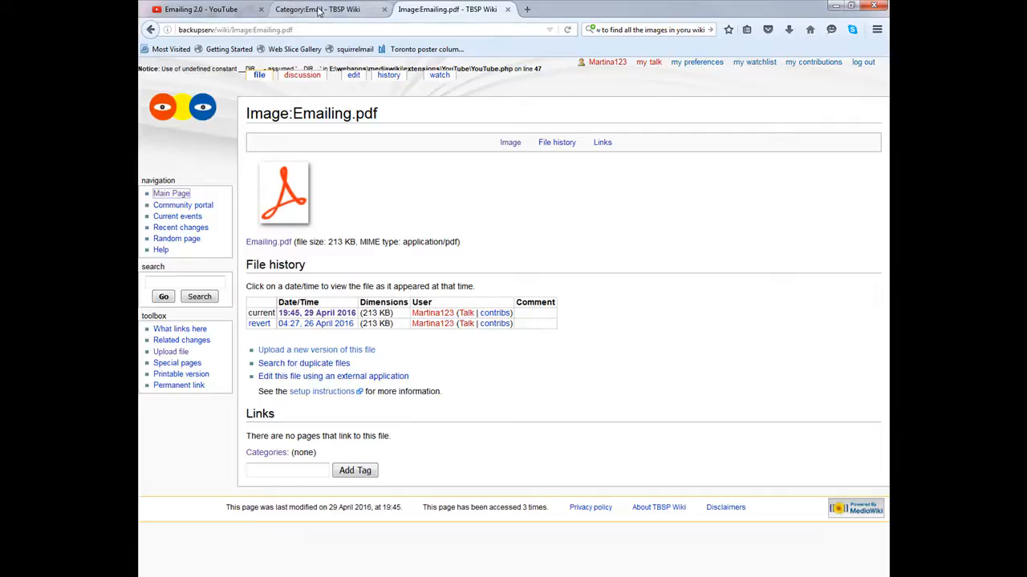
pyautogui.click(318, 9)
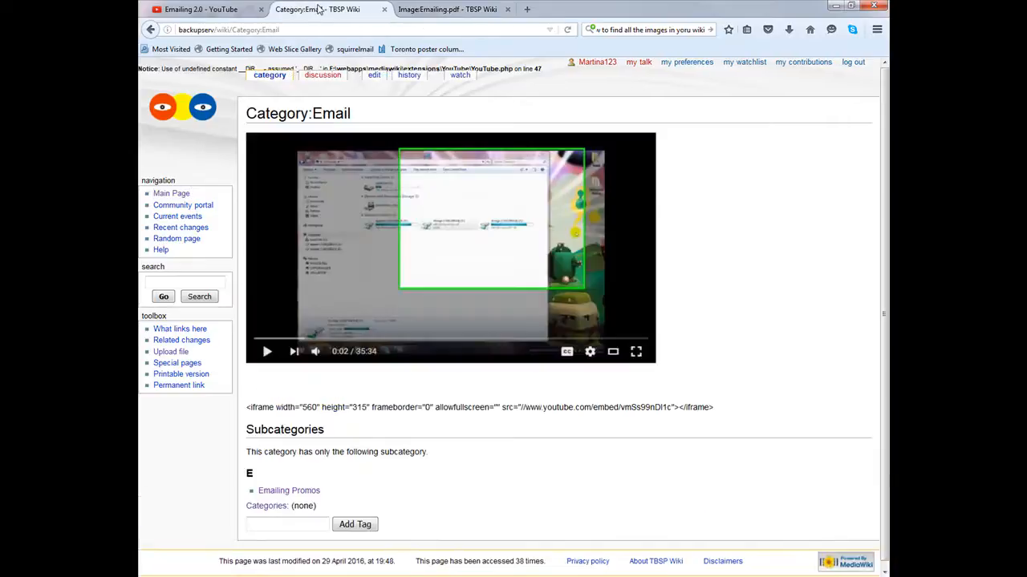
# - Open the Email category page for editing, add the line "Emailing PDF Tutorial" below the screenshot, and select that text
pyautogui.click(380, 77)
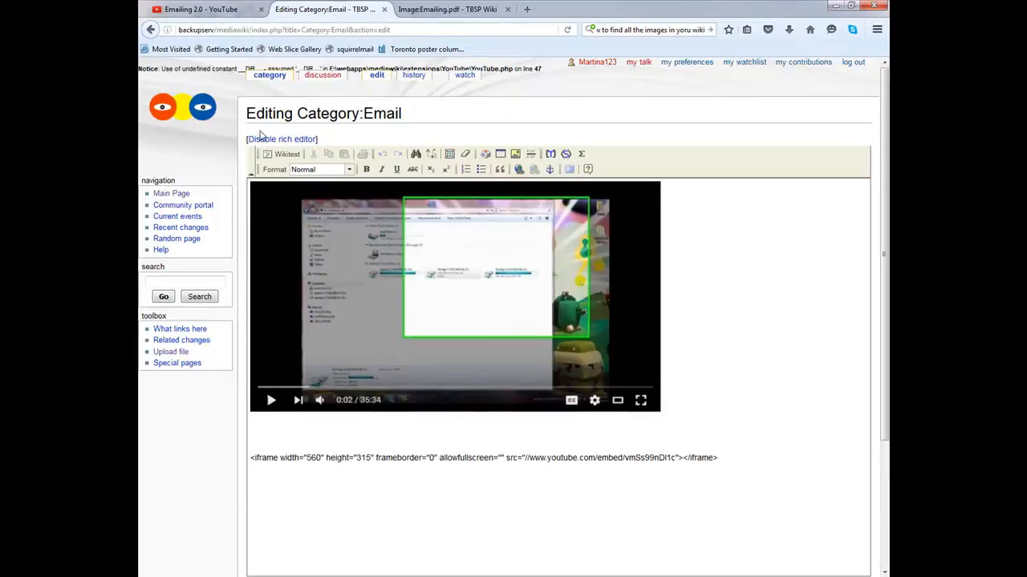
pyautogui.click(274, 433)
pyautogui.press('Return')
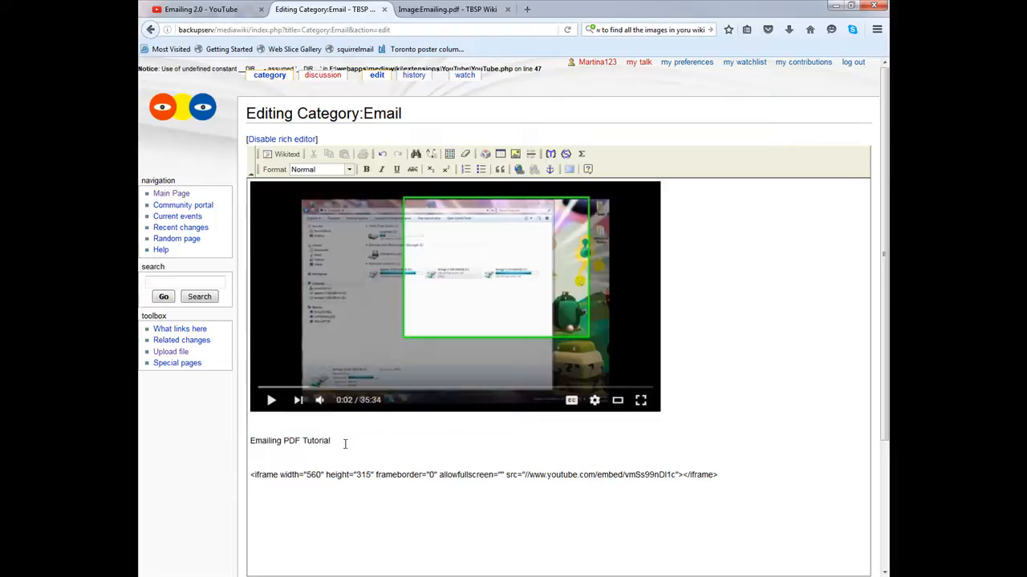
pyautogui.moveTo(337, 444); pyautogui.dragTo(251, 442)
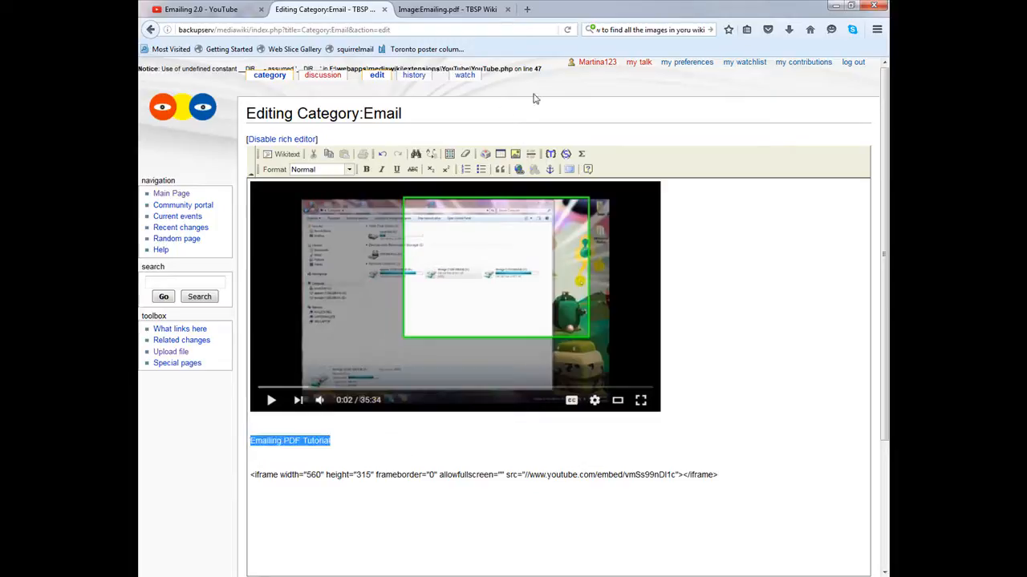
pyautogui.click(519, 171)
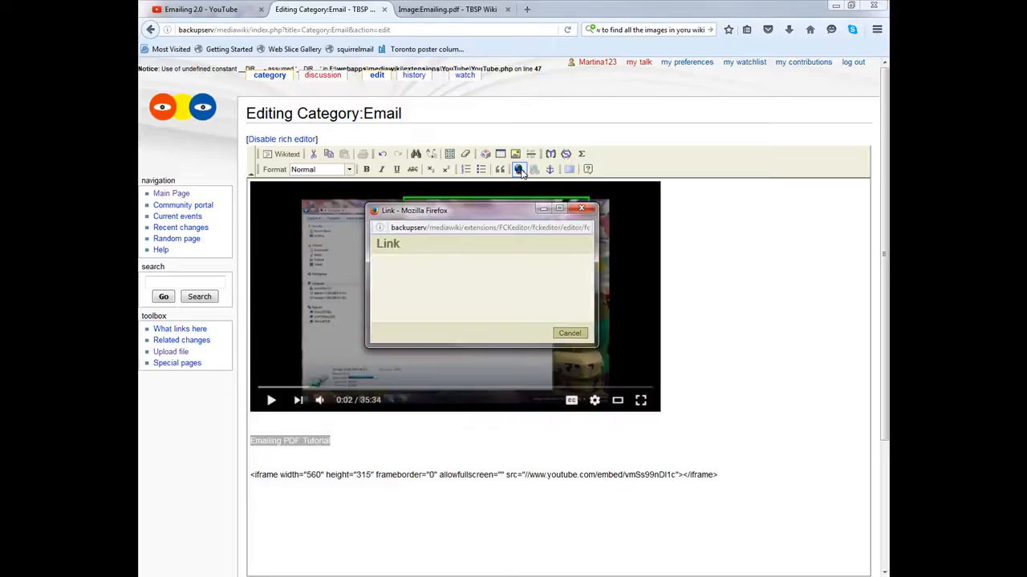
pyautogui.click(409, 8)
pyautogui.click(393, 30)
pyautogui.rightClick(393, 29)
pyautogui.click(409, 65)
# - Open the Emailing.pdf document from its file page and copy the document's direct web address
pyautogui.click(304, 196)
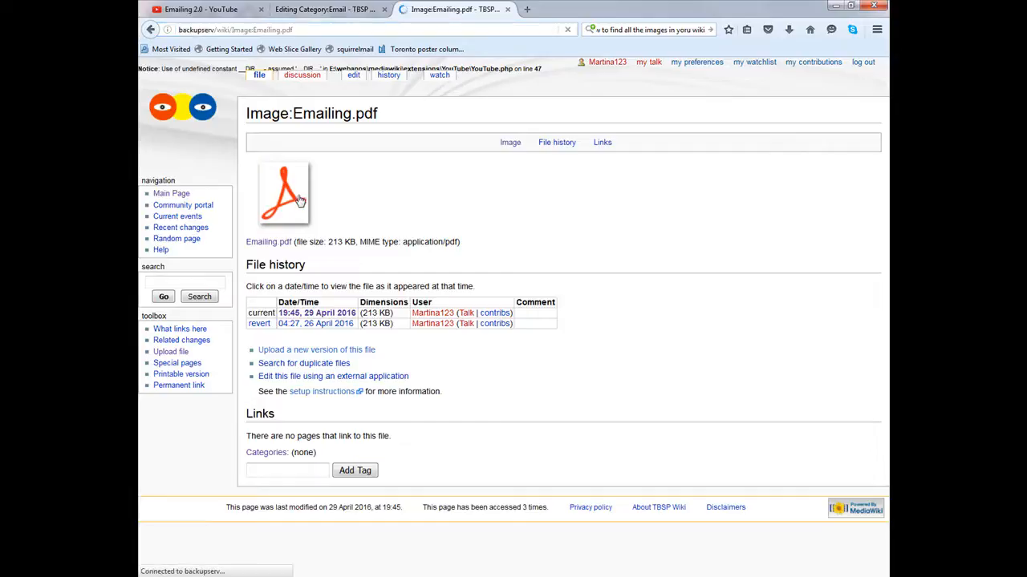
pyautogui.click(272, 242)
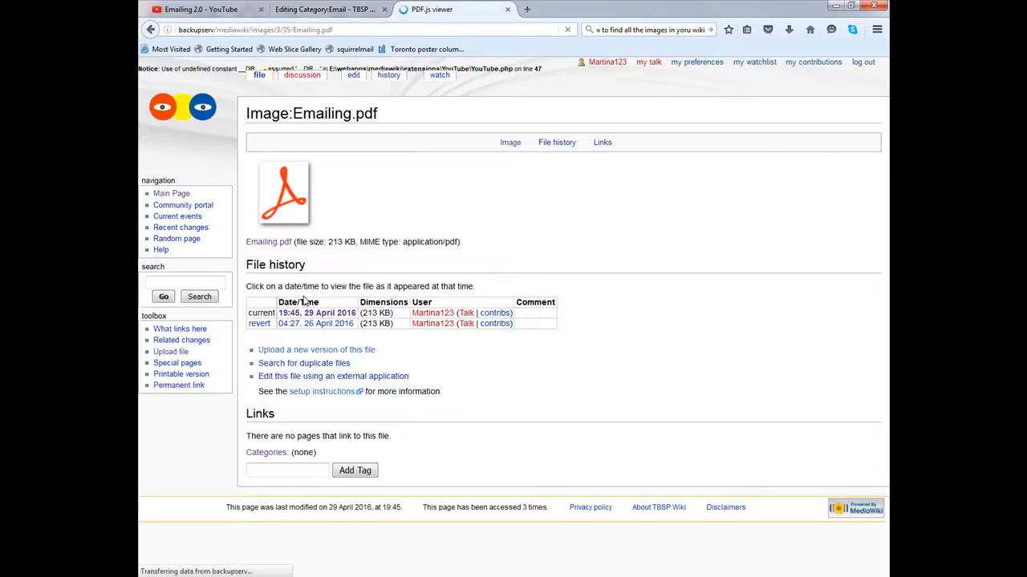
pyautogui.click(295, 30)
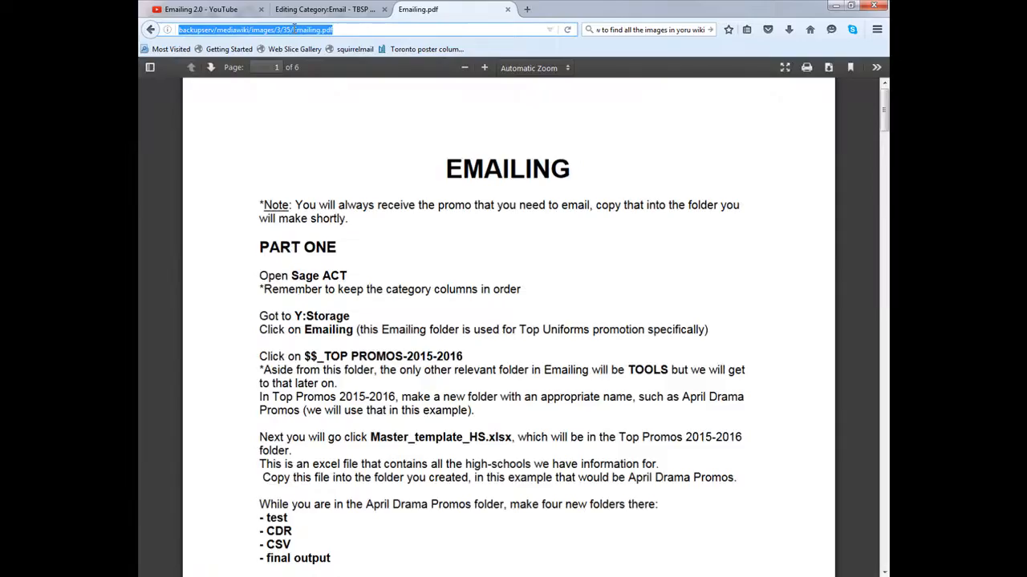
pyautogui.rightClick(295, 30)
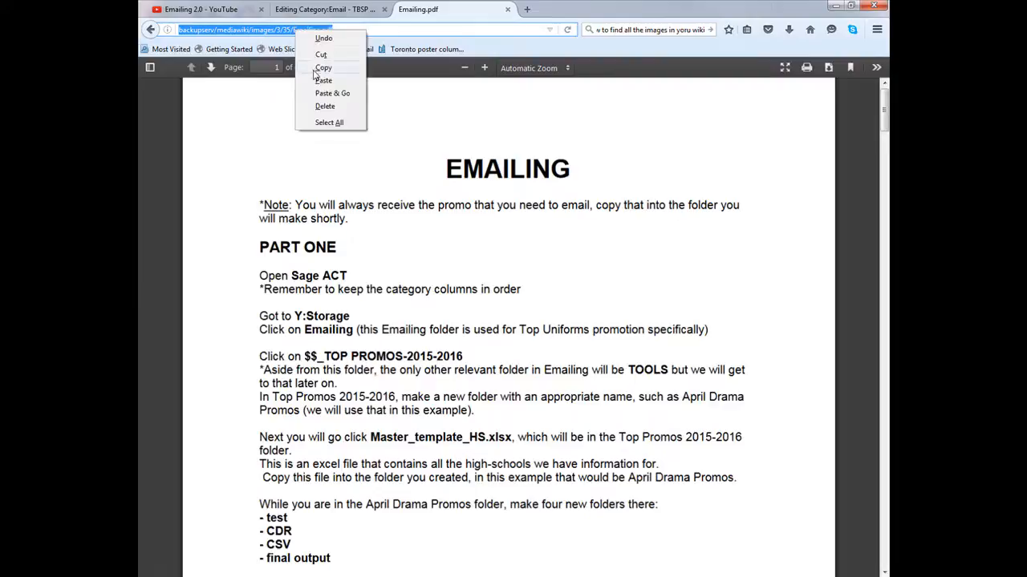
pyautogui.click(323, 68)
pyautogui.click(150, 30)
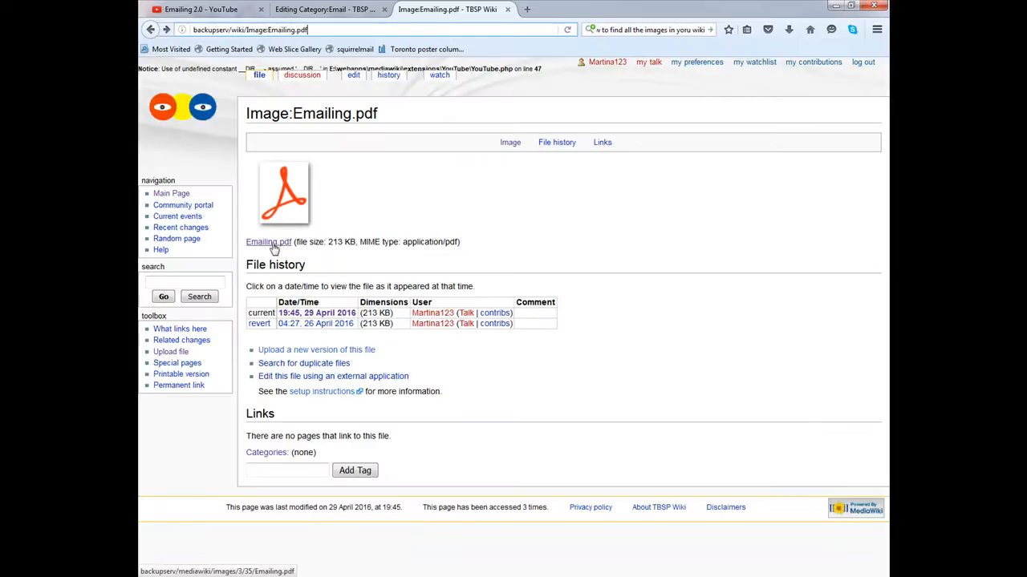
pyautogui.click(272, 242)
pyautogui.click(304, 30)
pyautogui.rightClick(312, 32)
pyautogui.hotkey('ctrl', 'c')
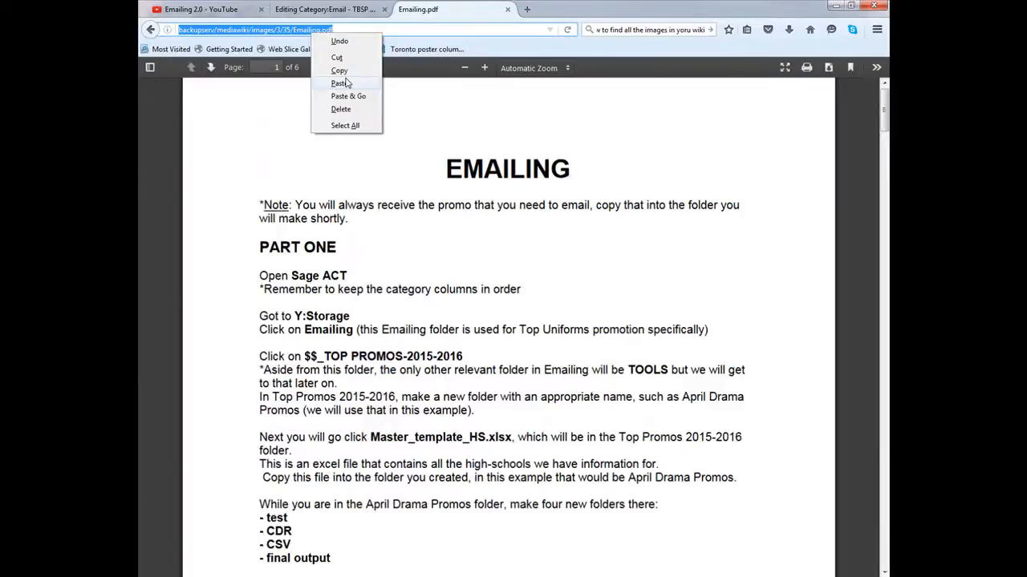
pyautogui.click(347, 72)
# - Link the selected "Emailing PDF Tutorial" text to the copied PDF address and save the Email category page
pyautogui.click(331, 10)
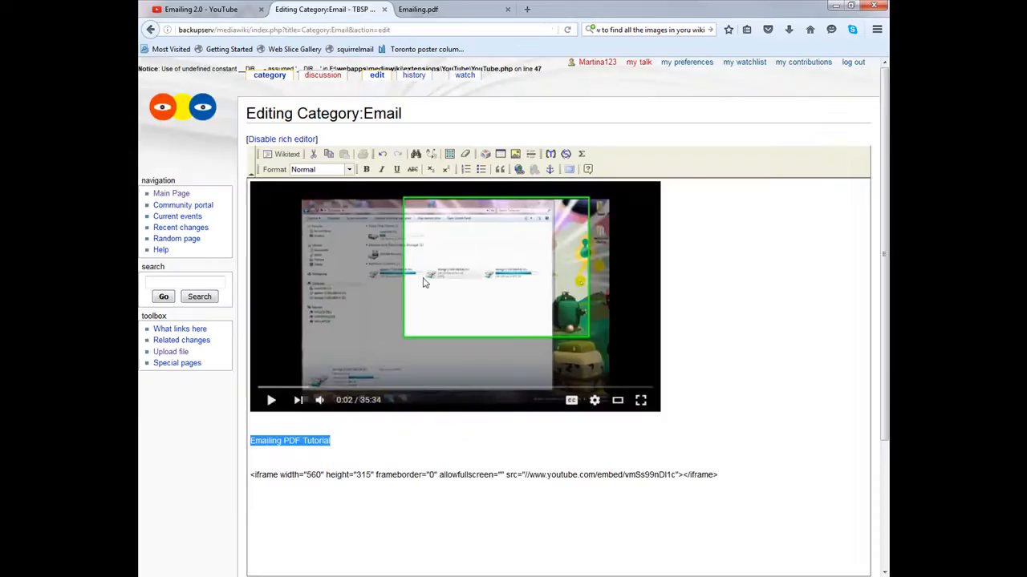
pyautogui.click(519, 169)
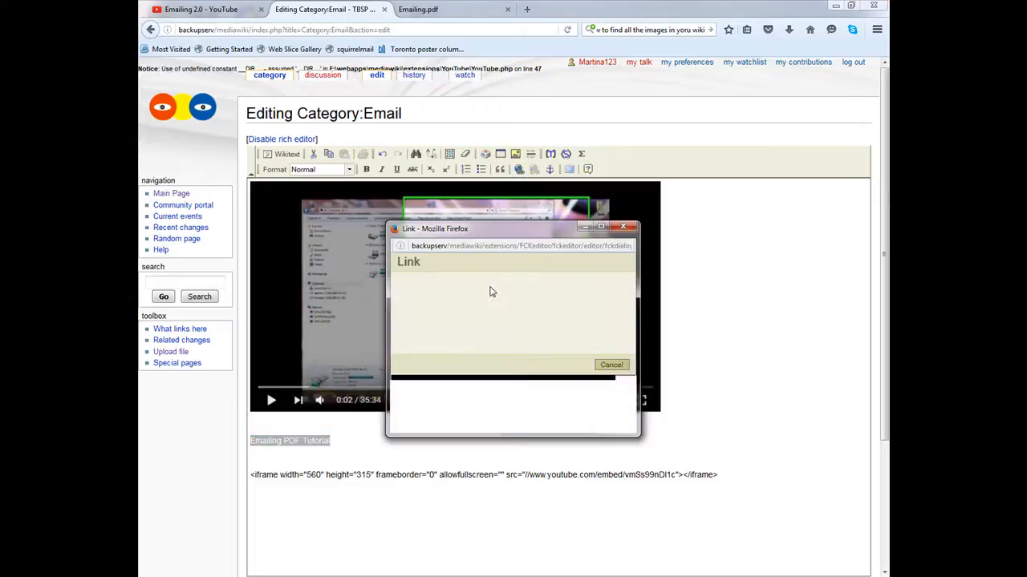
pyautogui.click(527, 294)
pyautogui.rightClick(563, 333)
pyautogui.click(571, 345)
pyautogui.click(558, 422)
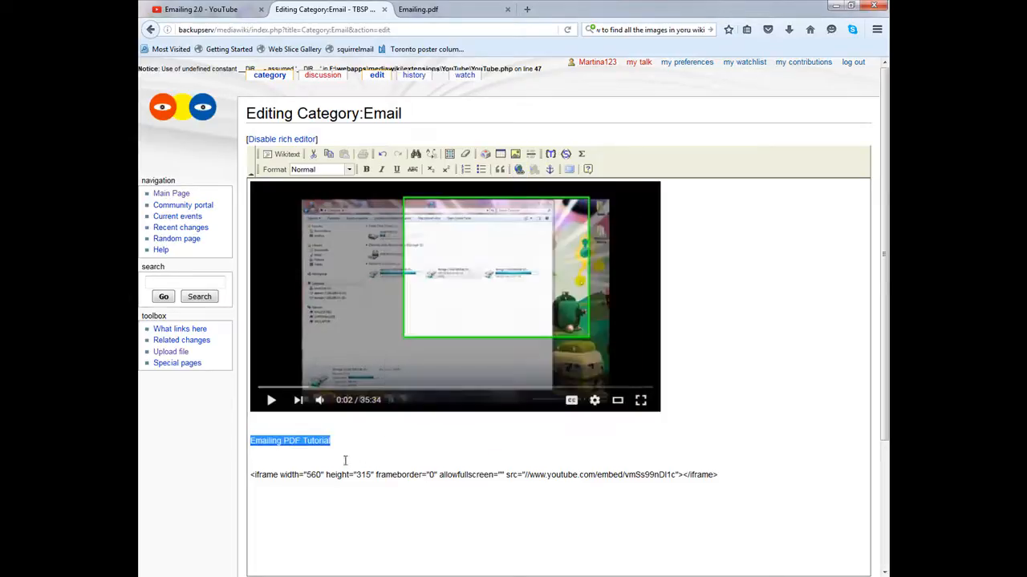
pyautogui.scroll(-3, 314, 278)
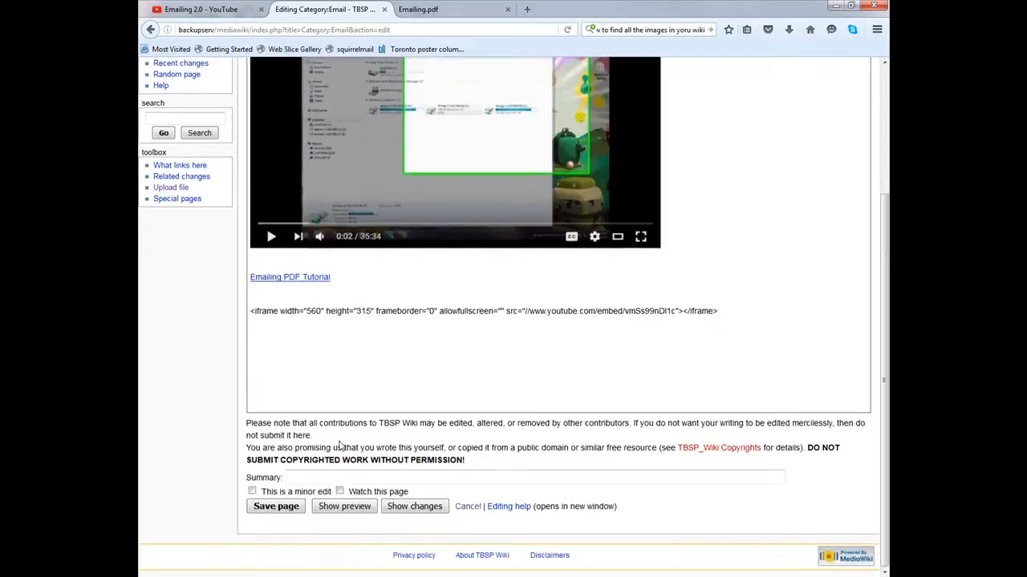
pyautogui.click(260, 507)
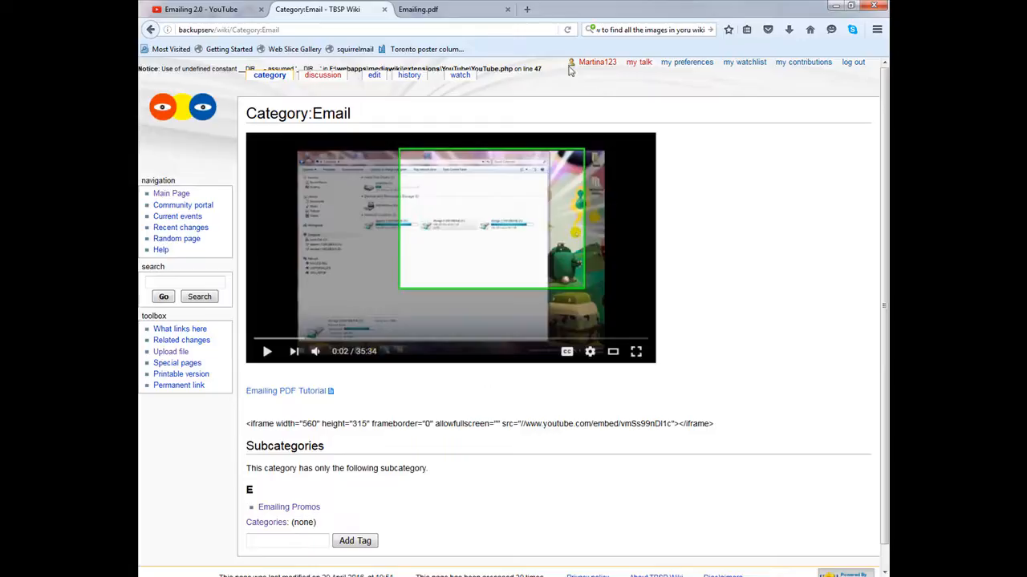
# - Follow the Emailing PDF Tutorial link, look through the PDF, and return to the Email category page
pyautogui.click(299, 392)
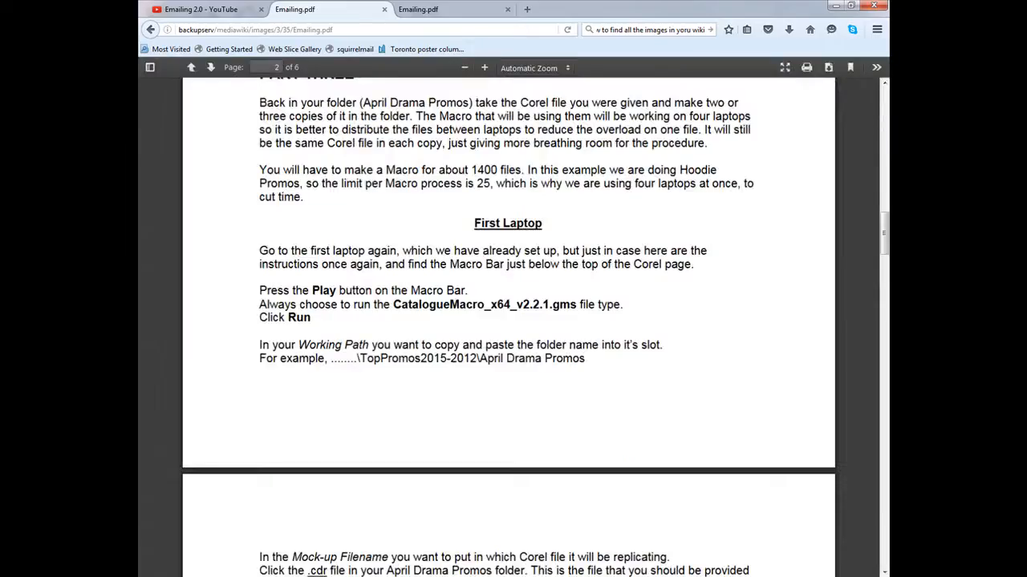
pyautogui.moveTo(884, 228); pyautogui.dragTo(886, 64)
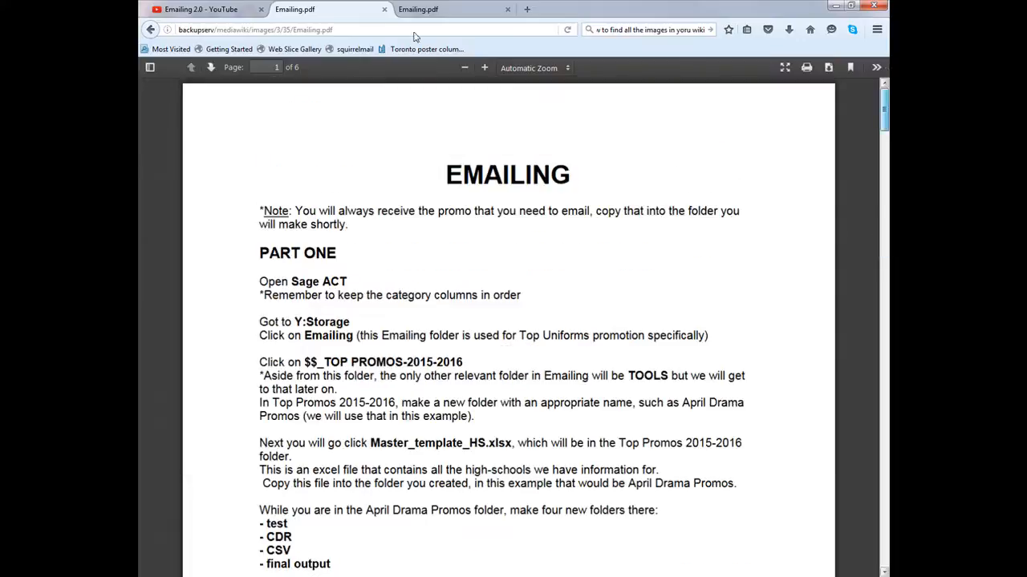
pyautogui.click(150, 29)
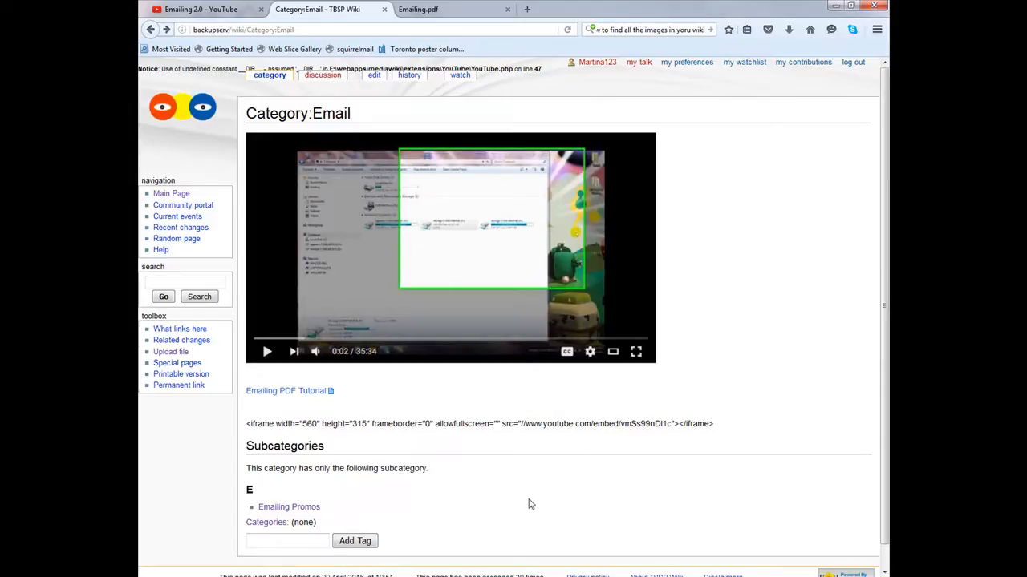
# - Open the Email category page for editing and copy the web address of the Emailing 2.0 YouTube video
pyautogui.click(374, 77)
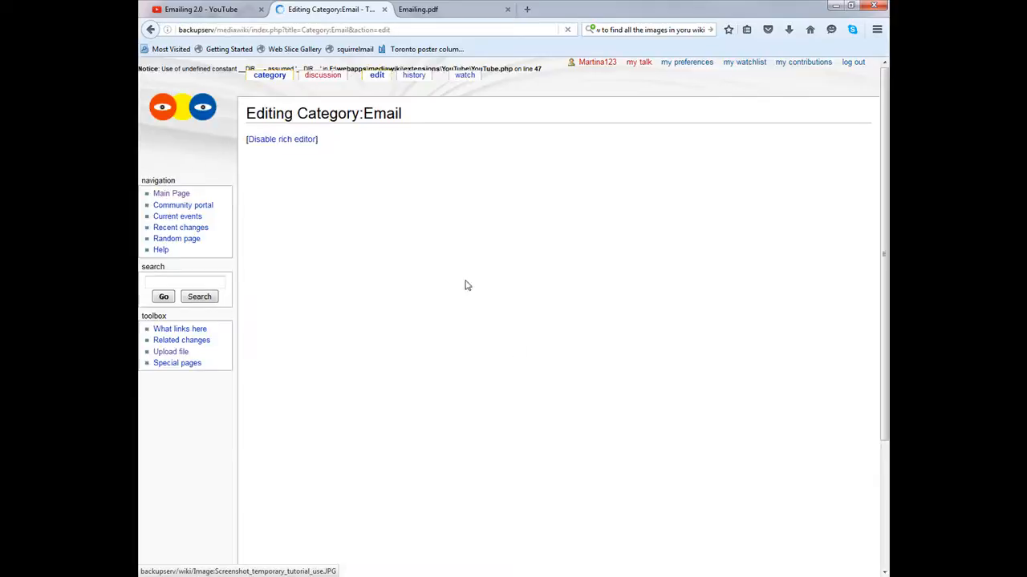
pyautogui.click(214, 10)
pyautogui.rightClick(303, 30)
pyautogui.click(321, 69)
pyautogui.rightClick(295, 31)
pyautogui.click(320, 68)
pyautogui.click(324, 10)
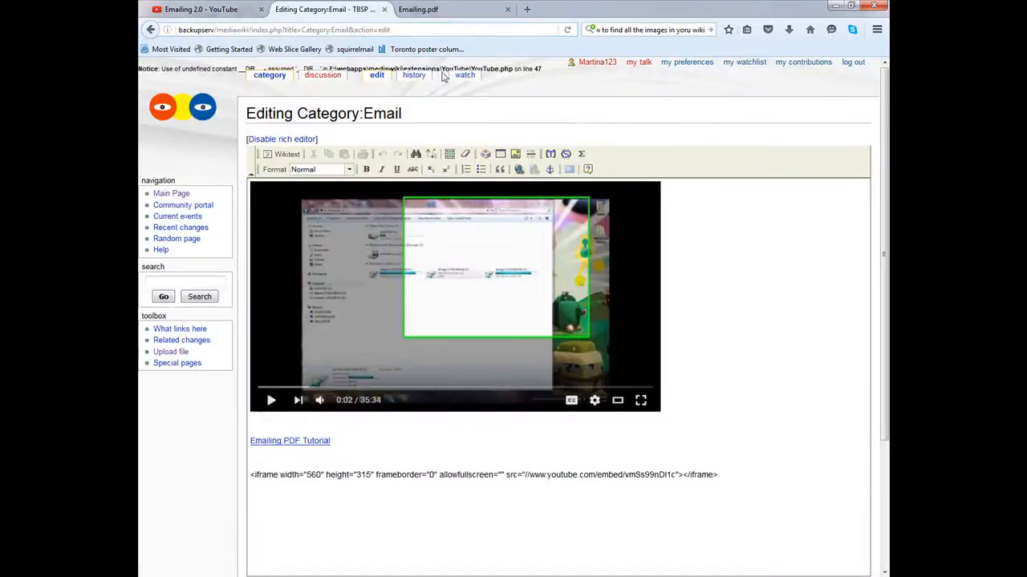
# - Replace the iframe embed line with an opening <youtube> tag in the plain wikitext editor
pyautogui.click(282, 139)
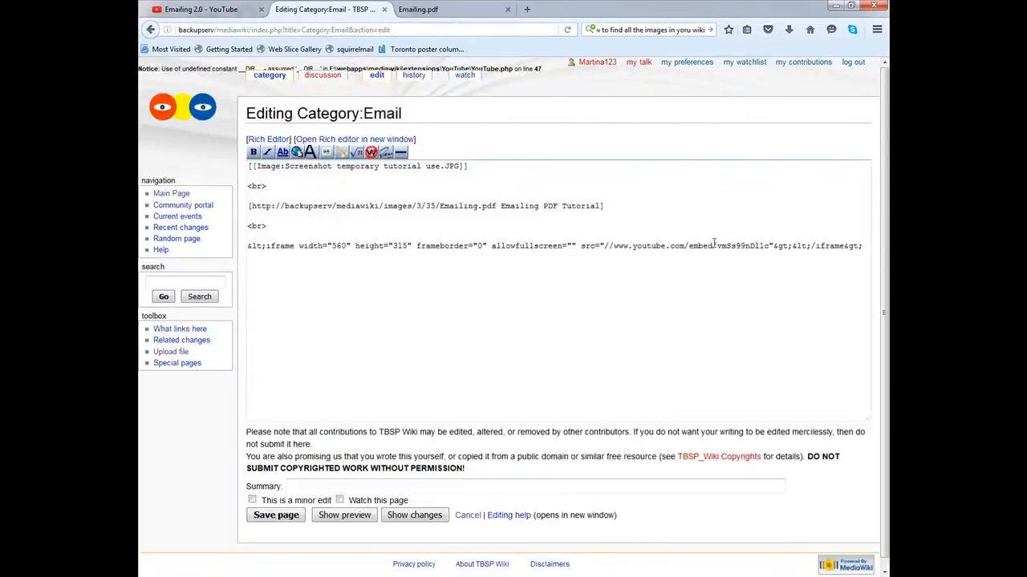
pyautogui.moveTo(863, 249); pyautogui.dragTo(339, 235)
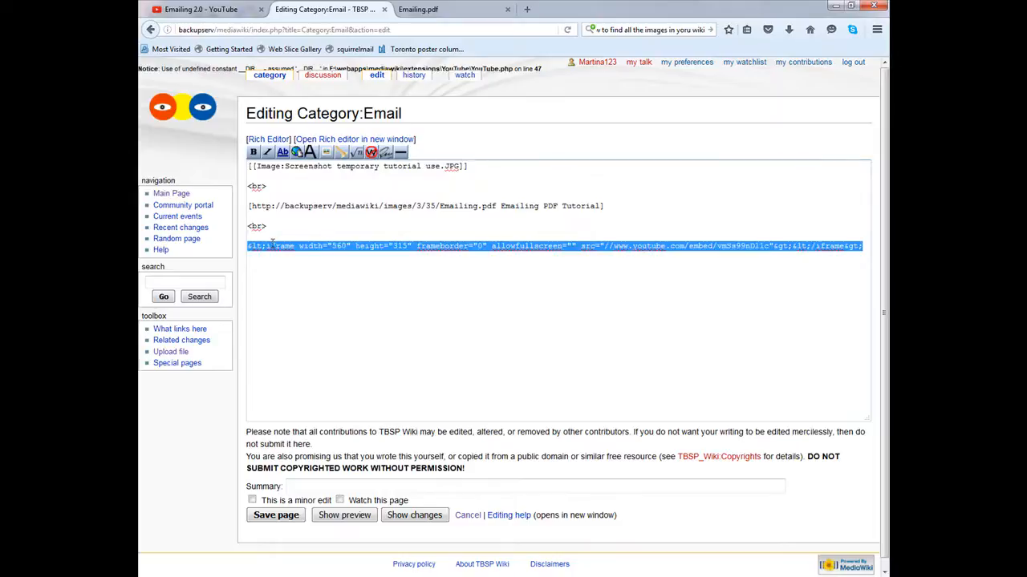
pyautogui.write('<youtube>')
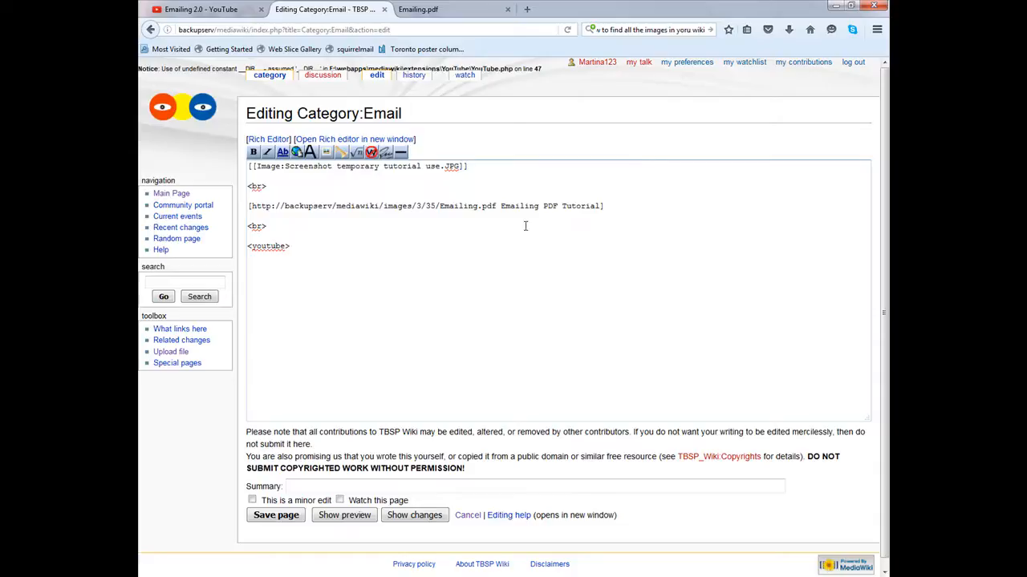
# - Insert the copied Emailing 2.0 video address after the <youtube> tag, close it with </youtube>, save the page and check the embedded video
pyautogui.write('https://www.youtube.com/watch?v=vmSs99nDllc')
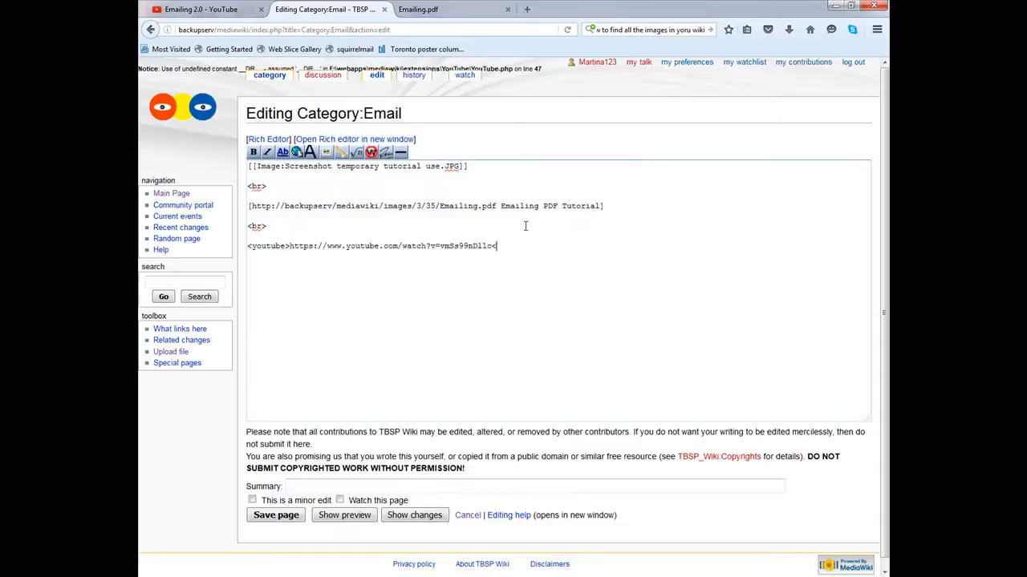
pyautogui.write('</youtube>')
pyautogui.scroll(-1, 650, 395)
pyautogui.click(275, 515)
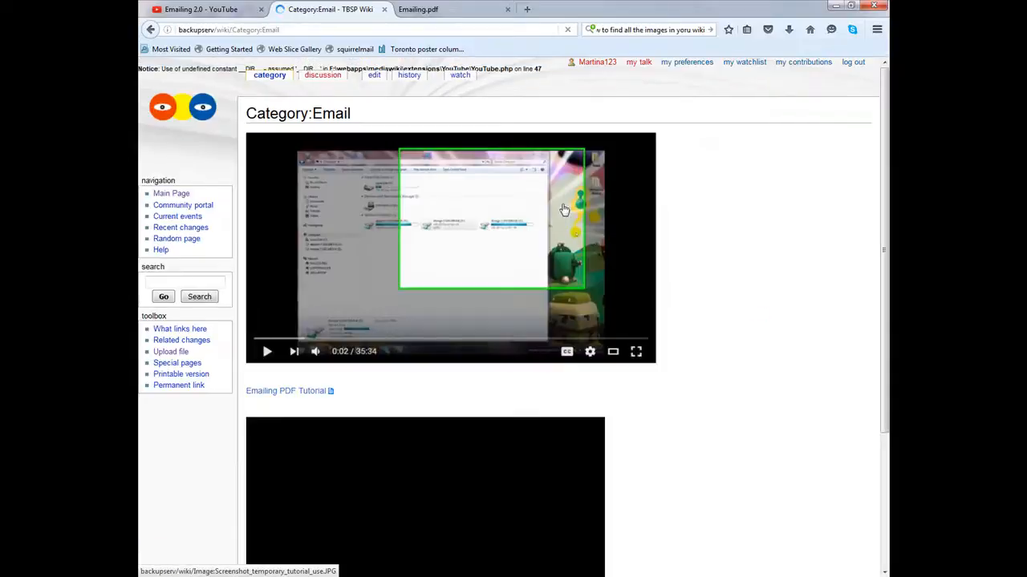
pyautogui.scroll(-3, 385, 307)
pyautogui.scroll(-1, 297, 280)
pyautogui.scroll(-2, 421, 277)
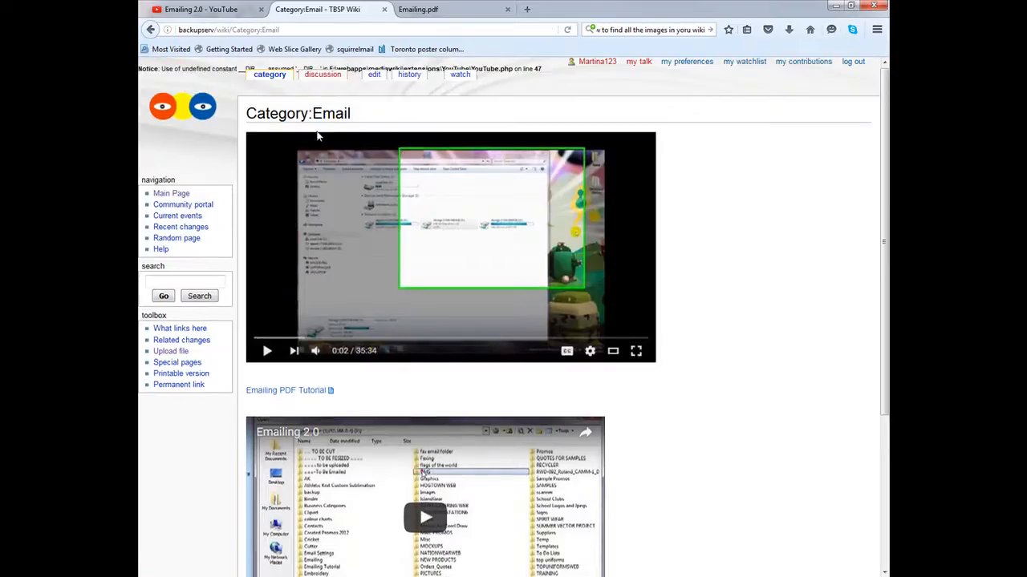
# - Tag the Email category page with the existing category "Operational Activities"
pyautogui.scroll(-5, 658, 307)
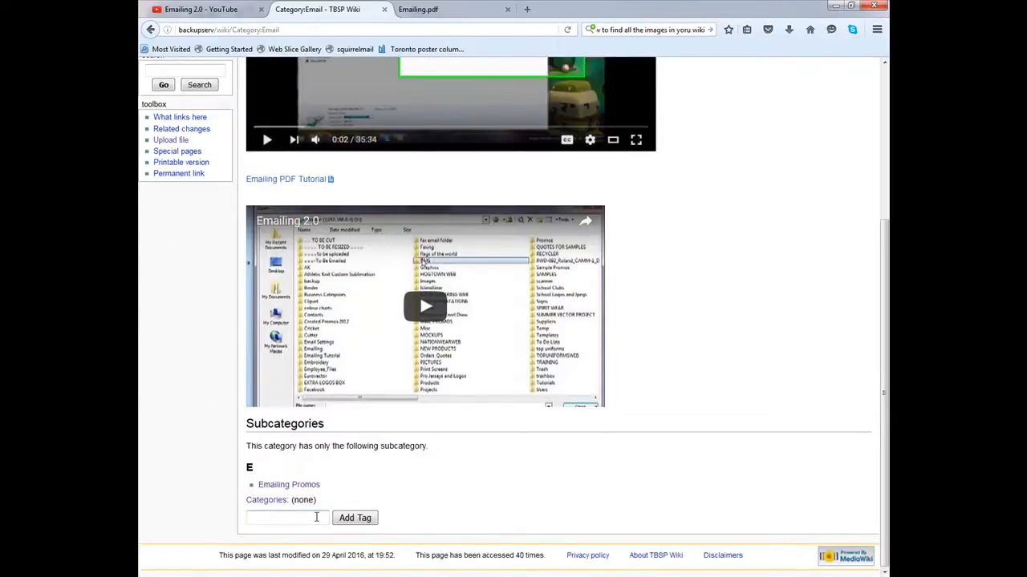
pyautogui.scroll(5, 291, 473)
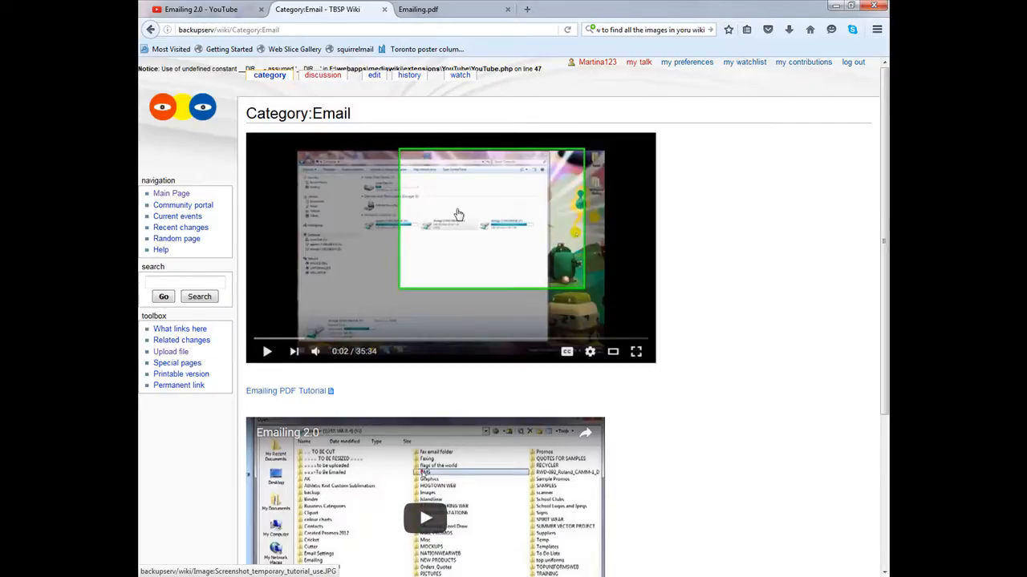
pyautogui.scroll(-5, 458, 214)
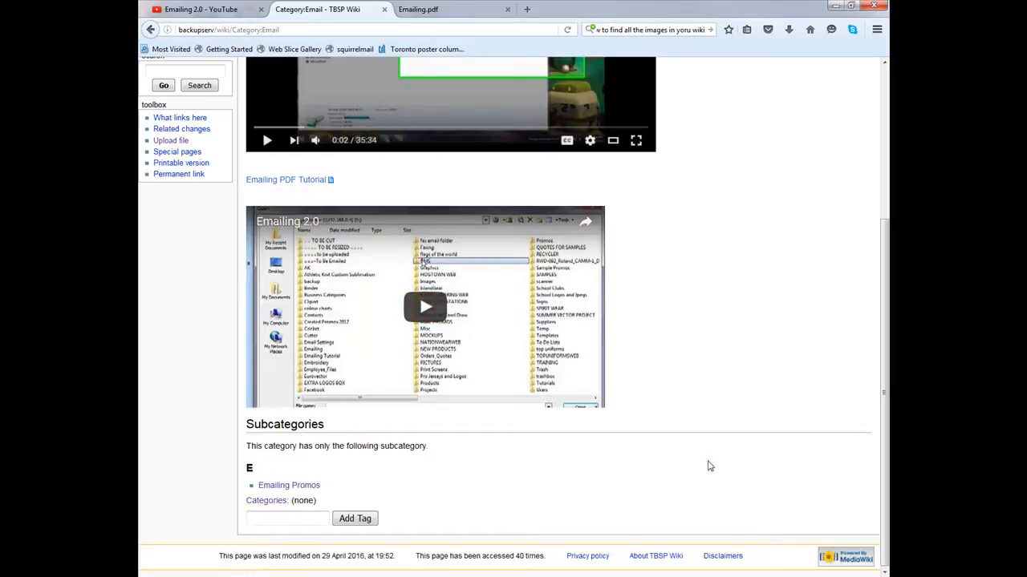
pyautogui.write('Oper')
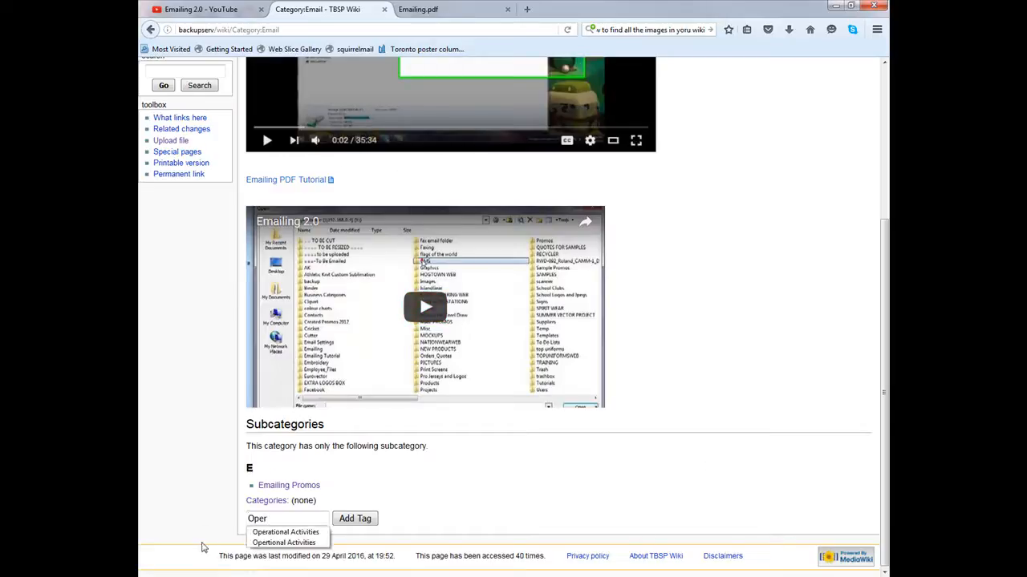
pyautogui.click(269, 532)
pyautogui.click(367, 519)
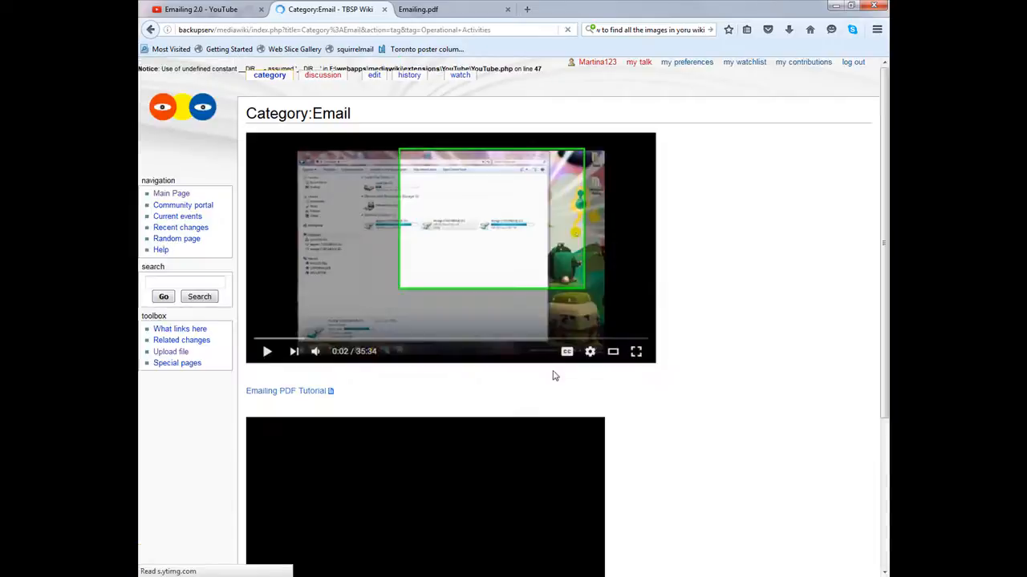
# - Follow the Email page's Operational Activities category link, return through the Email subcategory entry, and check the page's category tag
pyautogui.scroll(-5, 553, 375)
pyautogui.click(320, 502)
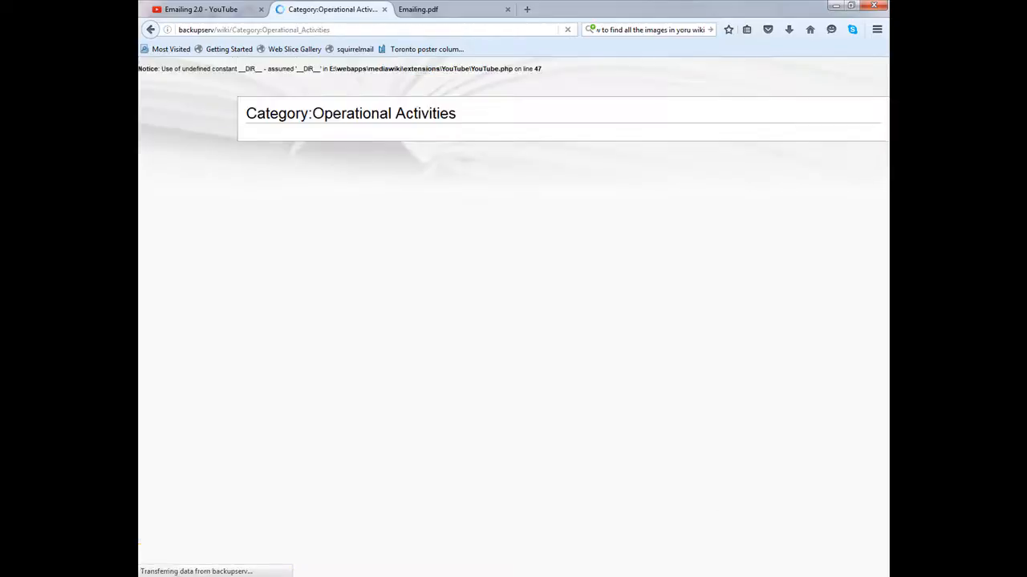
pyautogui.scroll(-3, 539, 258)
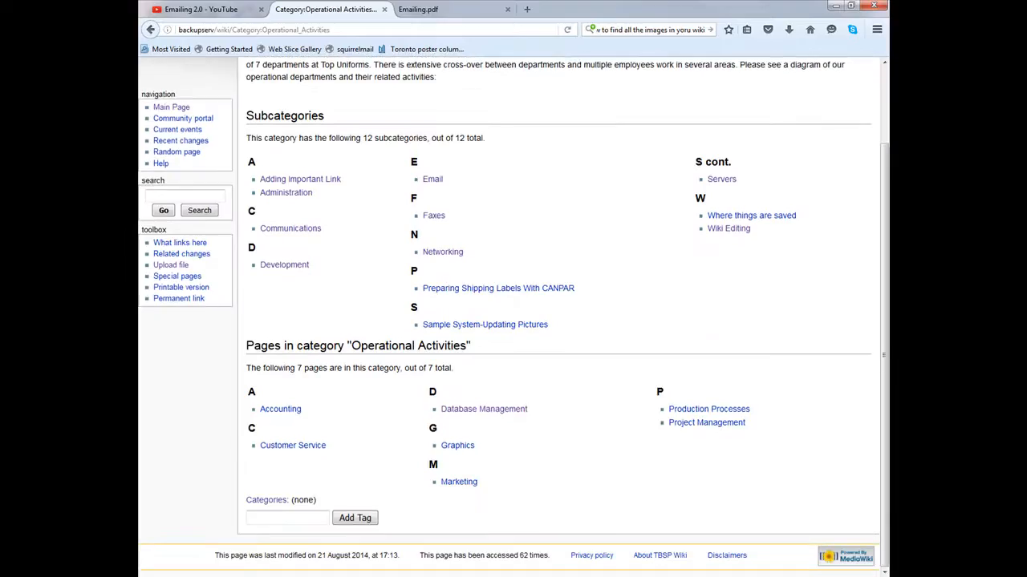
pyautogui.click(432, 179)
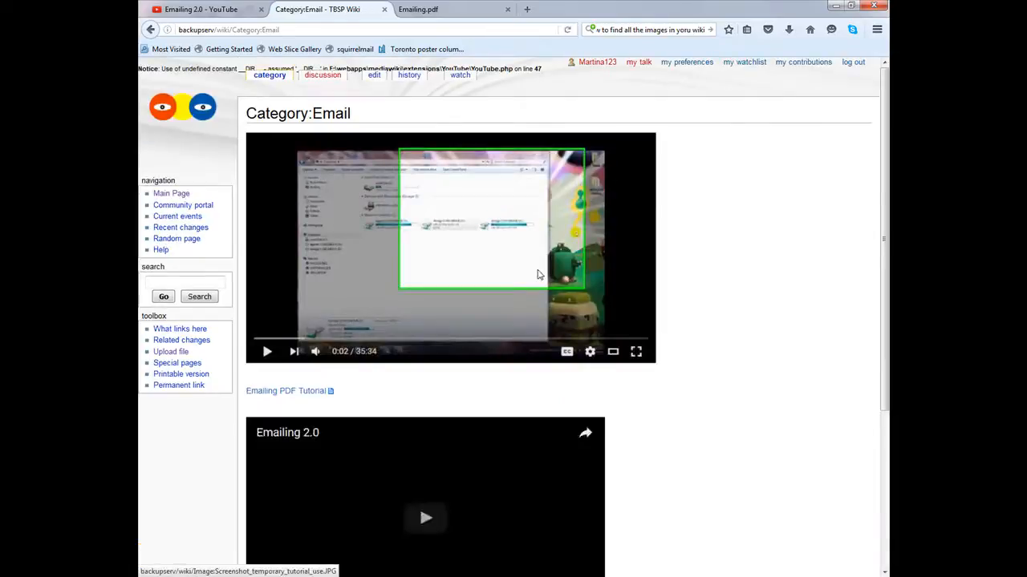
pyautogui.scroll(-3, 537, 277)
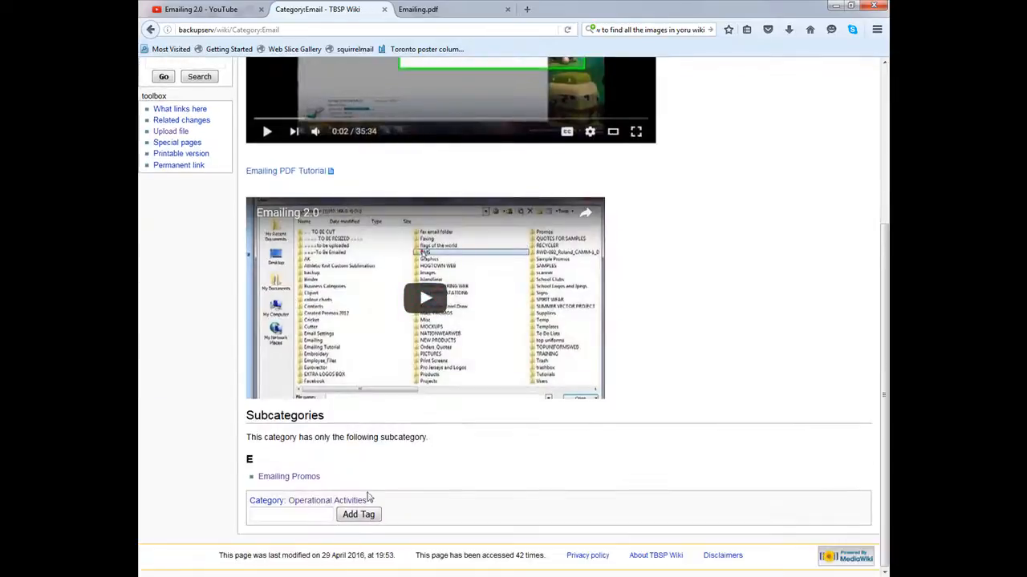
pyautogui.scroll(5, 402, 423)
# - Open the Email page from the Main Page's Training list and review its screenshot, PDF link and embedded video
pyautogui.click(171, 194)
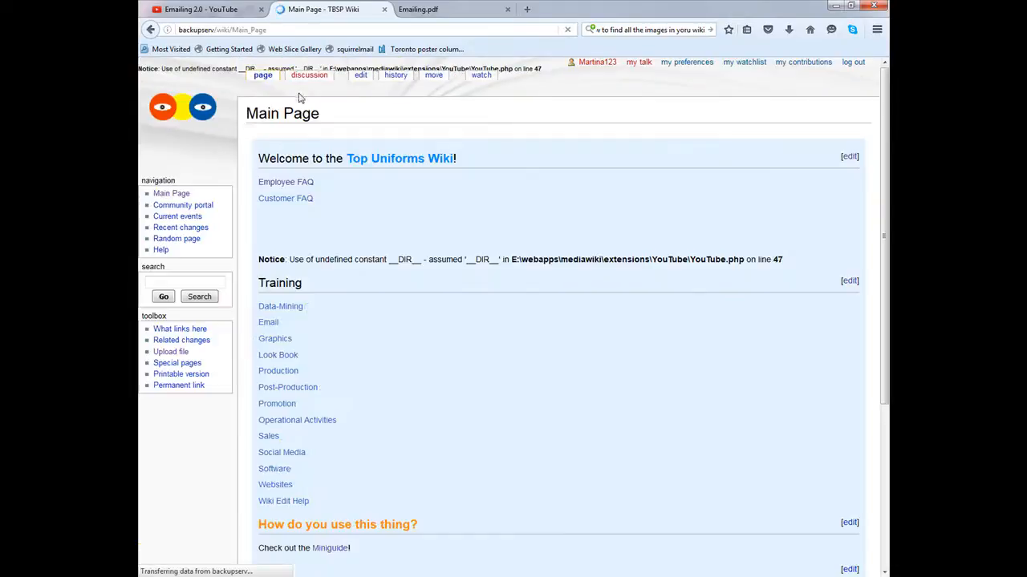
pyautogui.click(268, 325)
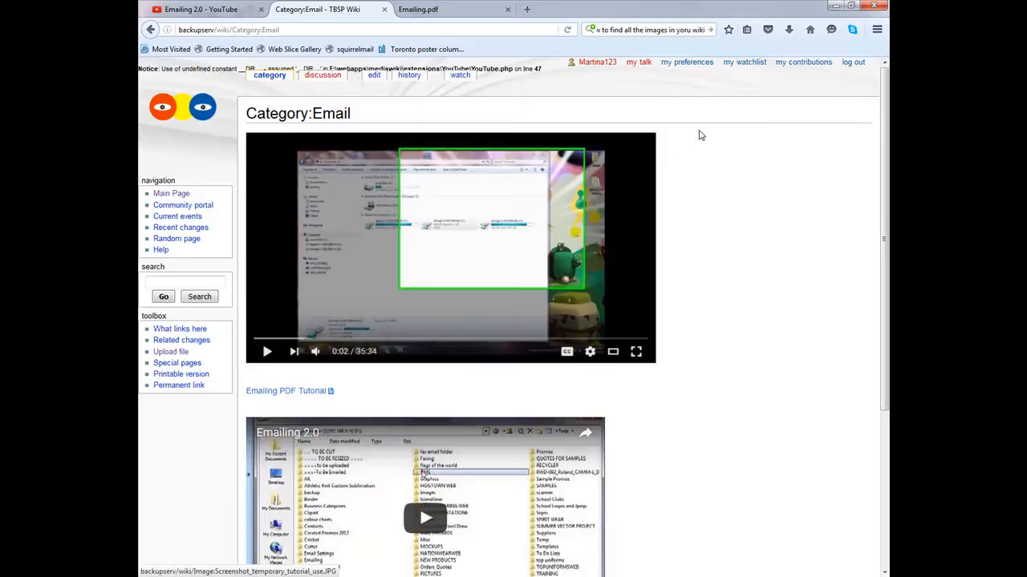
pyautogui.scroll(-5, 697, 129)
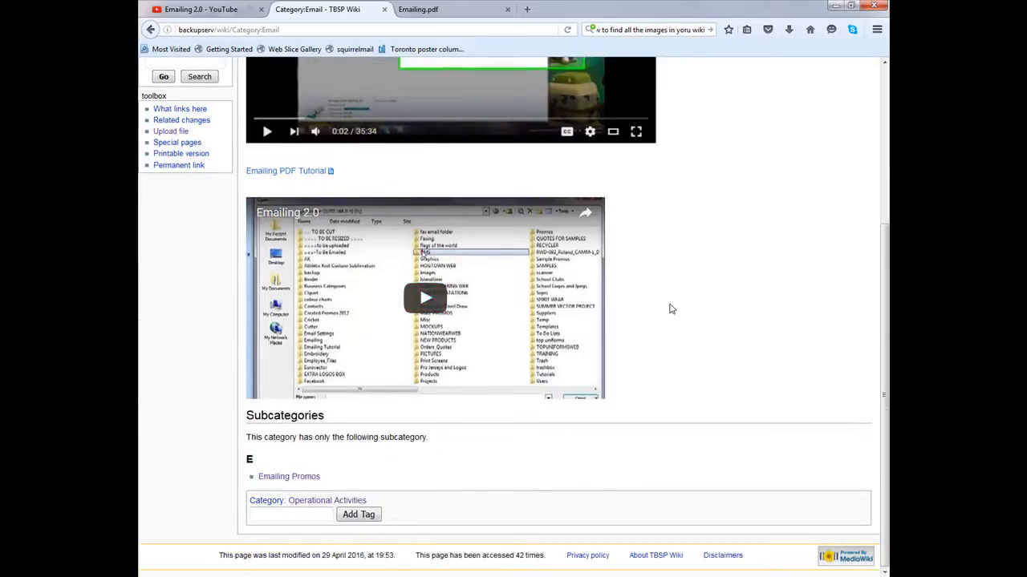
pyautogui.scroll(5, 660, 350)
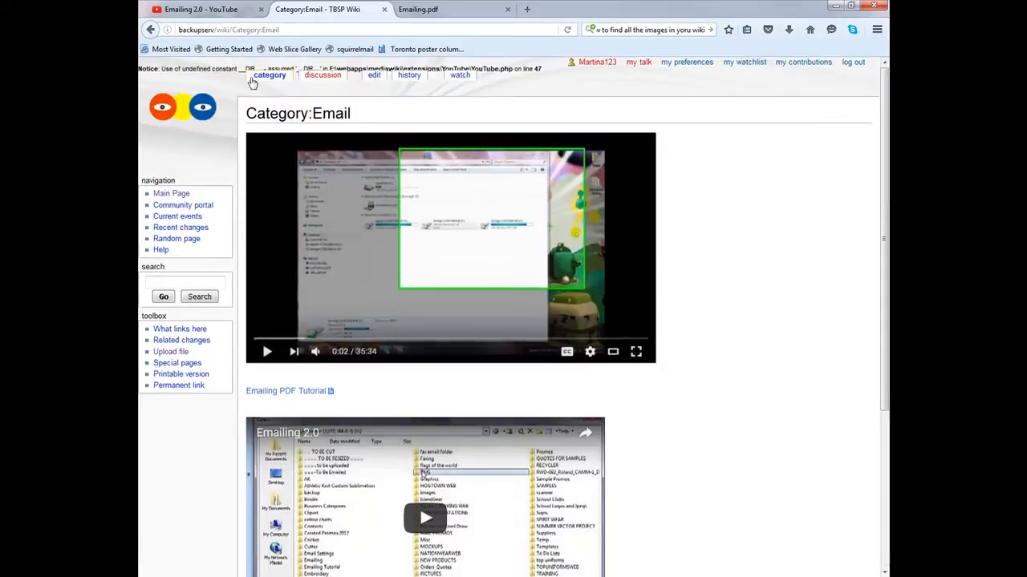
pyautogui.scroll(-5, 447, 123)
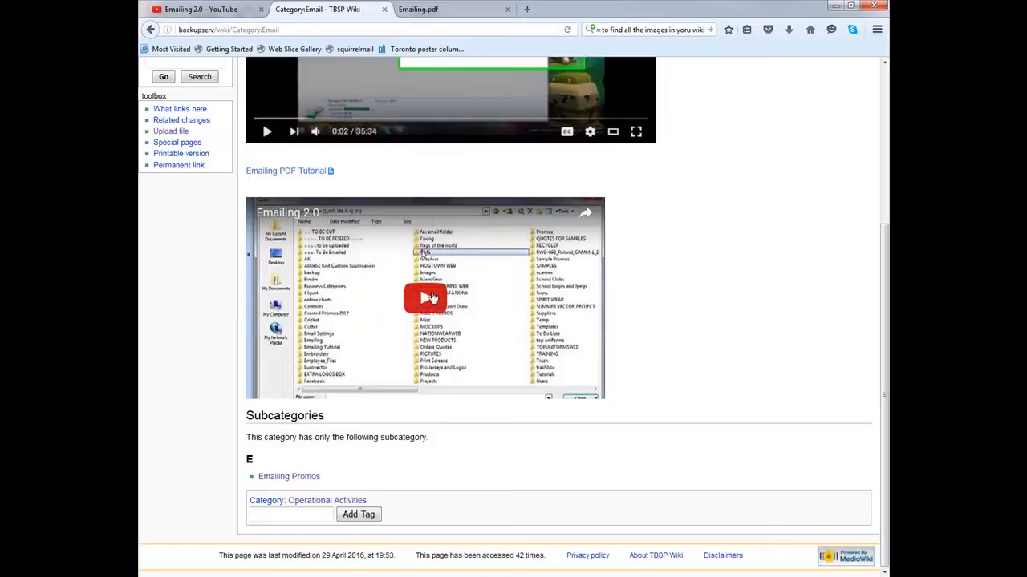
pyautogui.scroll(3, 201, 96)
# - Open the Data-Mining page from the Main Page's Training list and look through its embedded training videos, glancing at the YouTube page
pyautogui.click(168, 193)
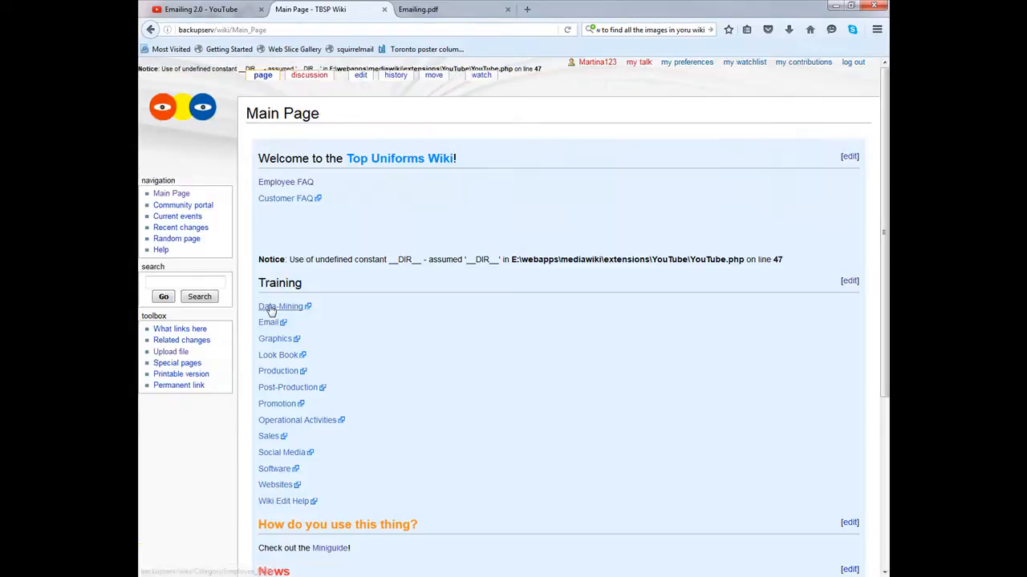
pyautogui.click(269, 306)
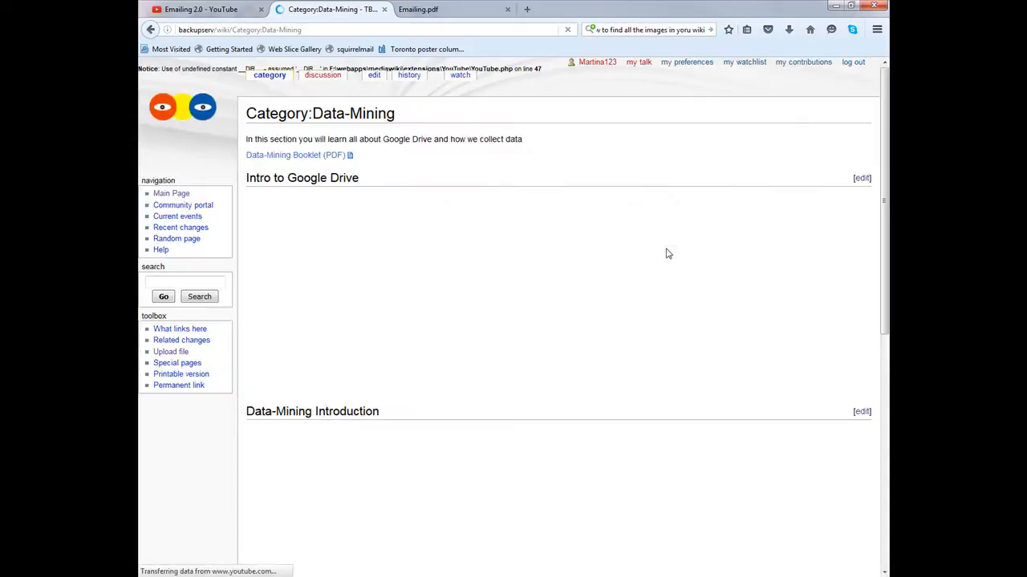
pyautogui.scroll(-5, 676, 255)
pyautogui.click(246, 11)
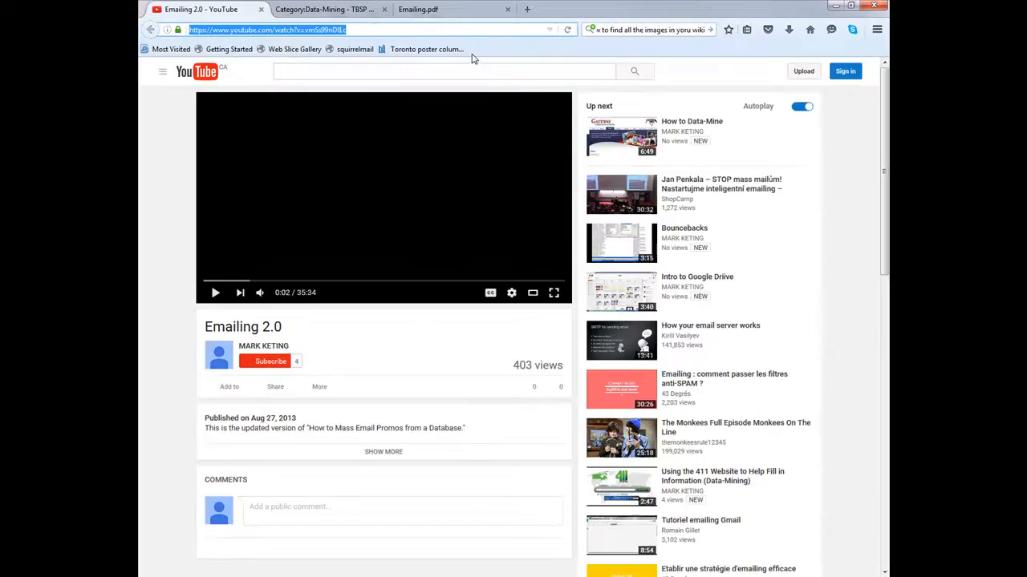
pyautogui.click(321, 9)
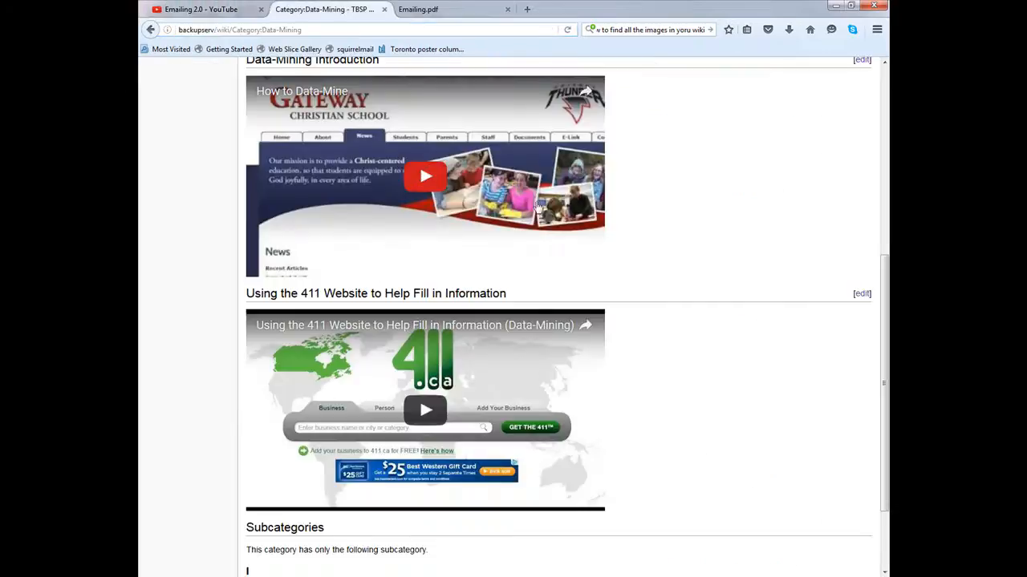
pyautogui.scroll(5, 502, 151)
pyautogui.scroll(-8, 543, 177)
pyautogui.scroll(8, 548, 174)
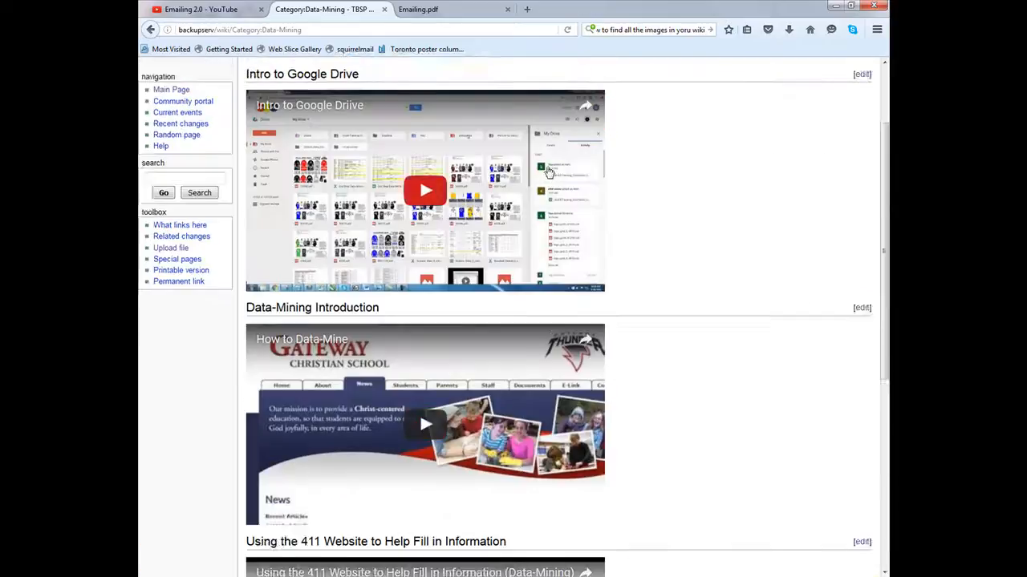
pyautogui.scroll(3, 551, 175)
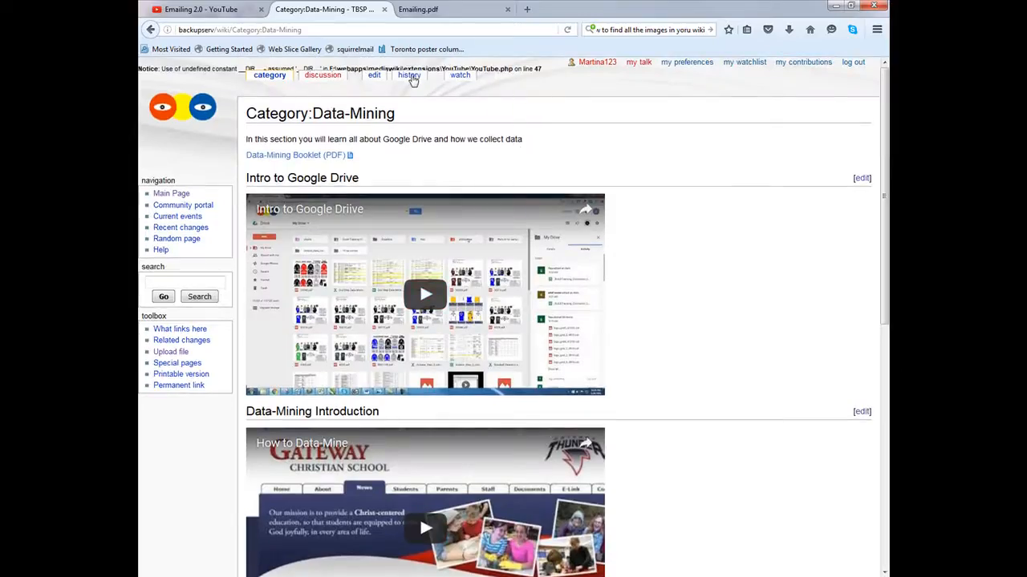
# - Open the Data-Mining category's revision history and select the 19:47, 26 April 2016 version for comparison with the latest one
pyautogui.click(410, 75)
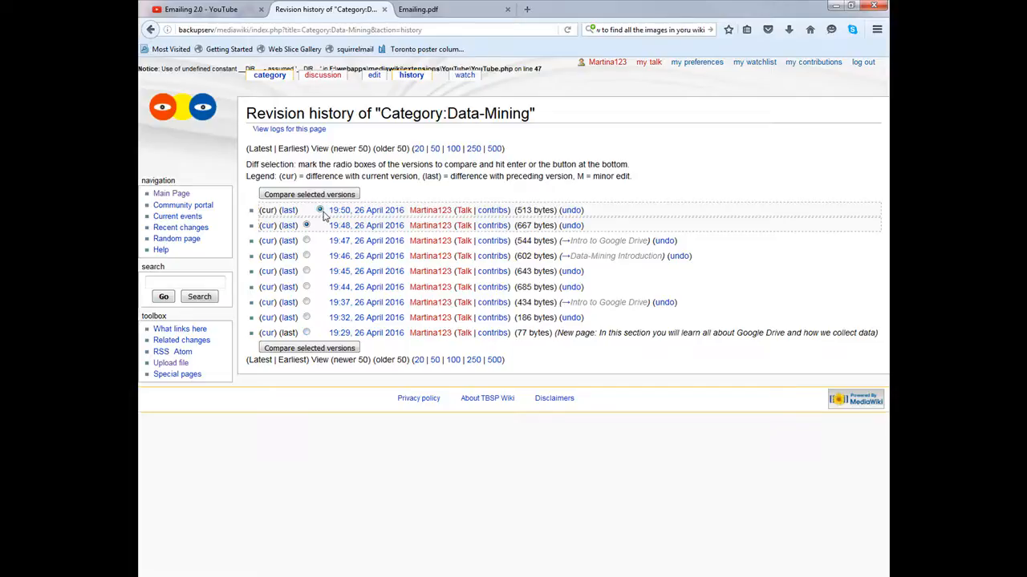
pyautogui.click(306, 241)
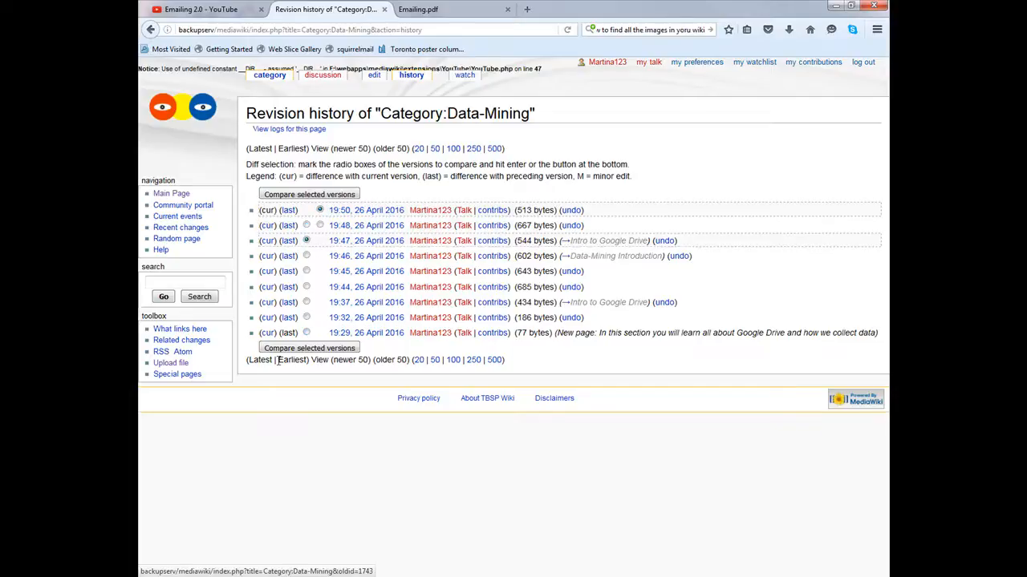